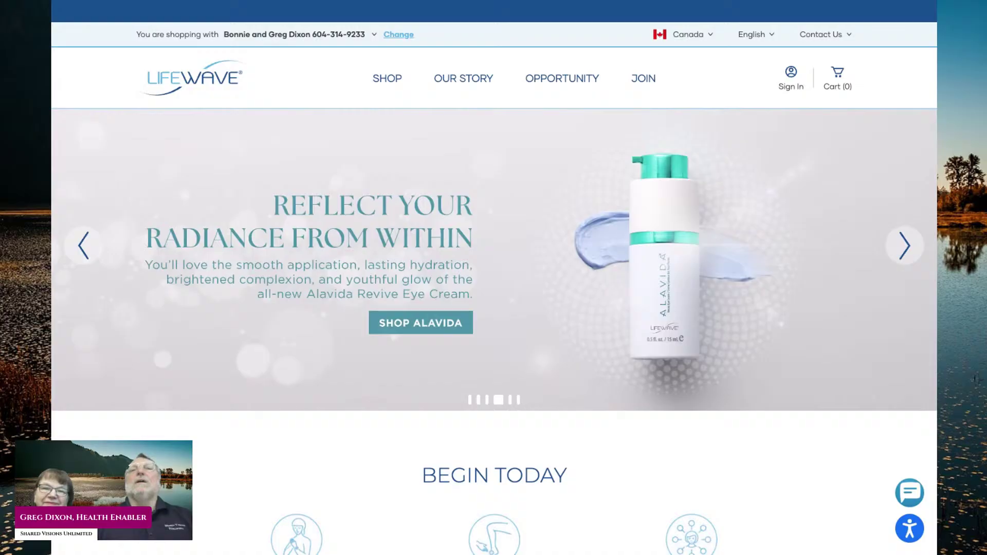
Step: Browse the store's country list, looking through the North American and EMEA locations available
{"action": "left_click", "coordinate": [686, 34]}
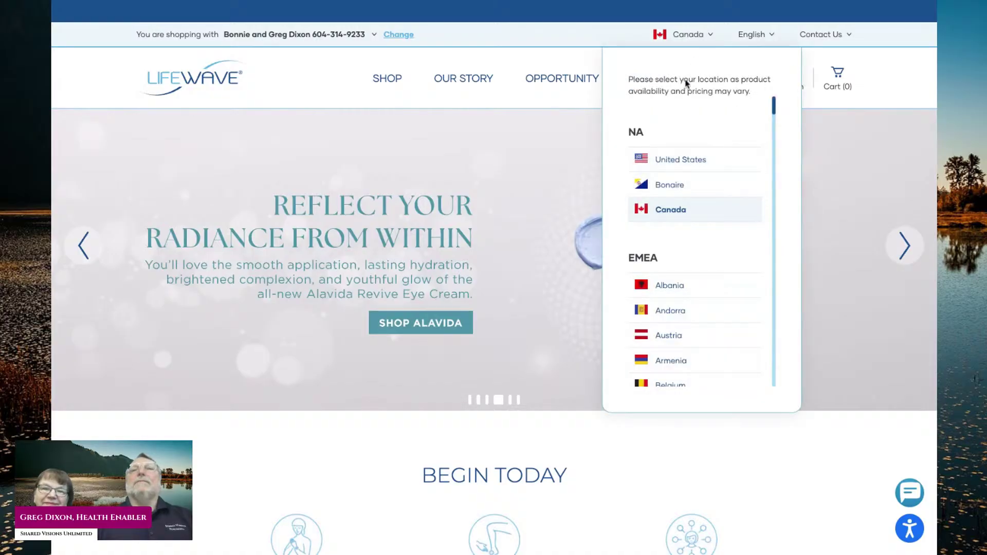
{"action": "scroll", "coordinate": [667, 198], "scroll_direction": "down", "scroll_amount": 3}
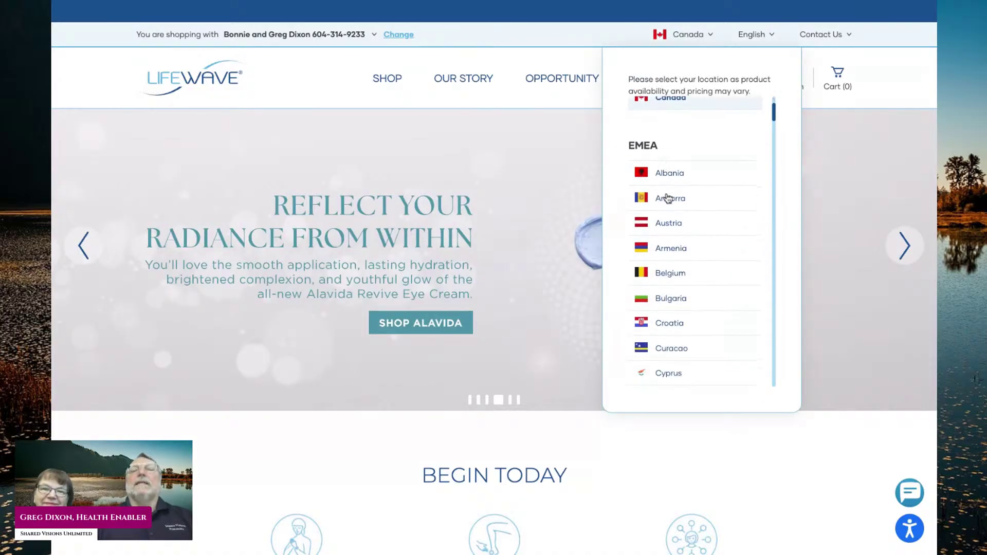
{"action": "scroll", "coordinate": [668, 198], "scroll_direction": "down", "scroll_amount": 6}
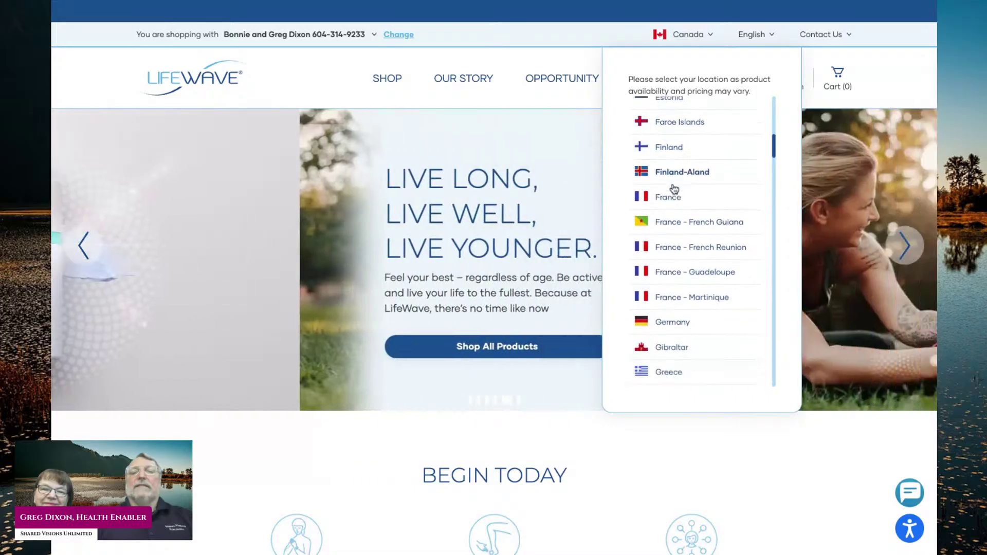
{"action": "scroll", "coordinate": [674, 189], "scroll_direction": "down", "scroll_amount": 6}
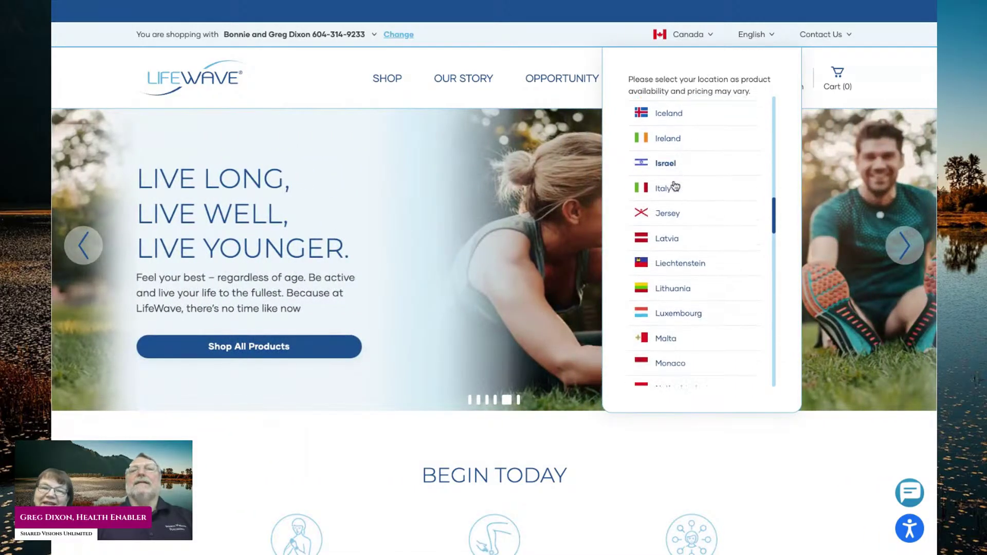
{"action": "scroll", "coordinate": [675, 186], "scroll_direction": "down", "scroll_amount": 5}
{"action": "scroll", "coordinate": [675, 186], "scroll_direction": "up", "scroll_amount": 10}
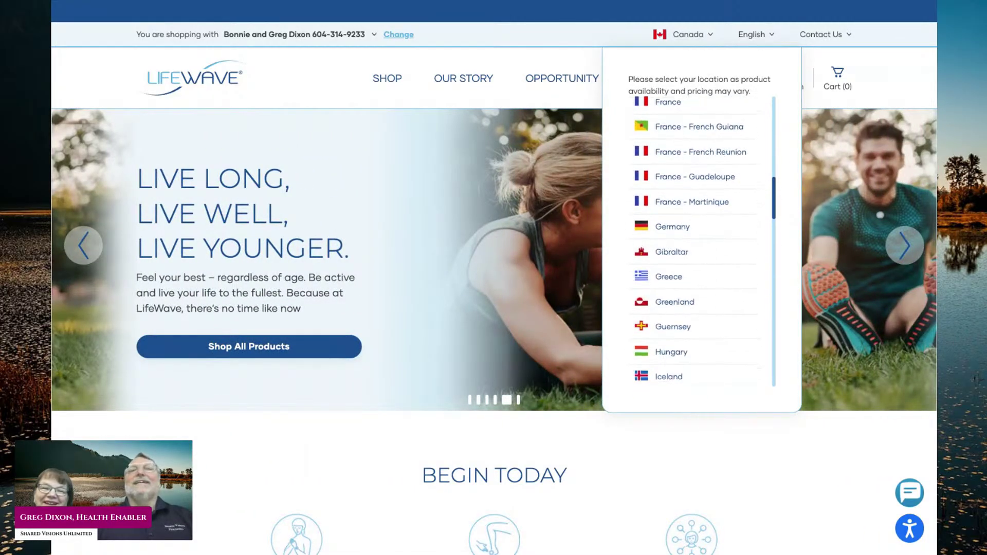
{"action": "scroll", "coordinate": [675, 186], "scroll_direction": "up", "scroll_amount": 5}
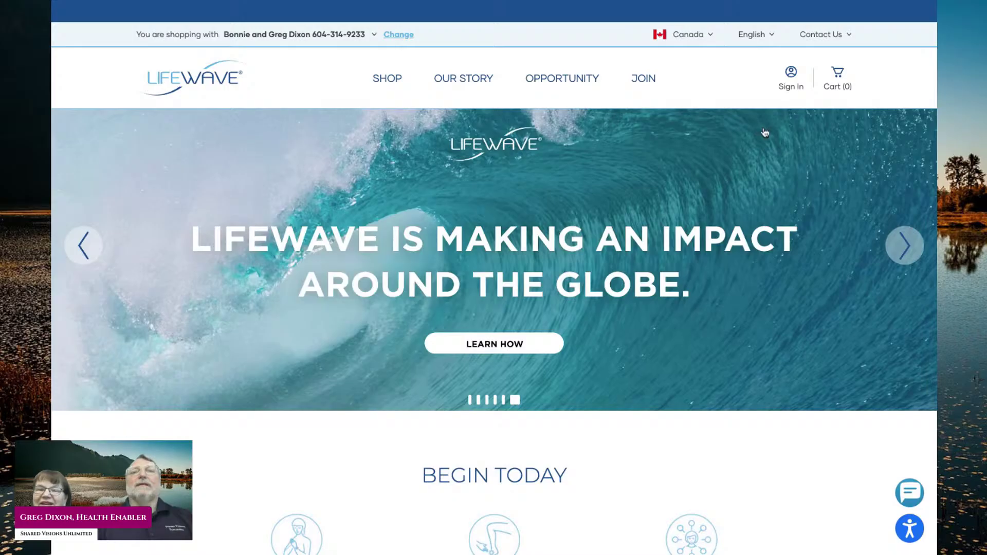
Step: Review the home page's Begin Today steps and The LifeWave Way section, including the guarantee, product promise and quality commitment
{"action": "scroll", "coordinate": [698, 211], "scroll_direction": "down", "scroll_amount": 2}
{"action": "scroll", "coordinate": [699, 213], "scroll_direction": "down", "scroll_amount": 3}
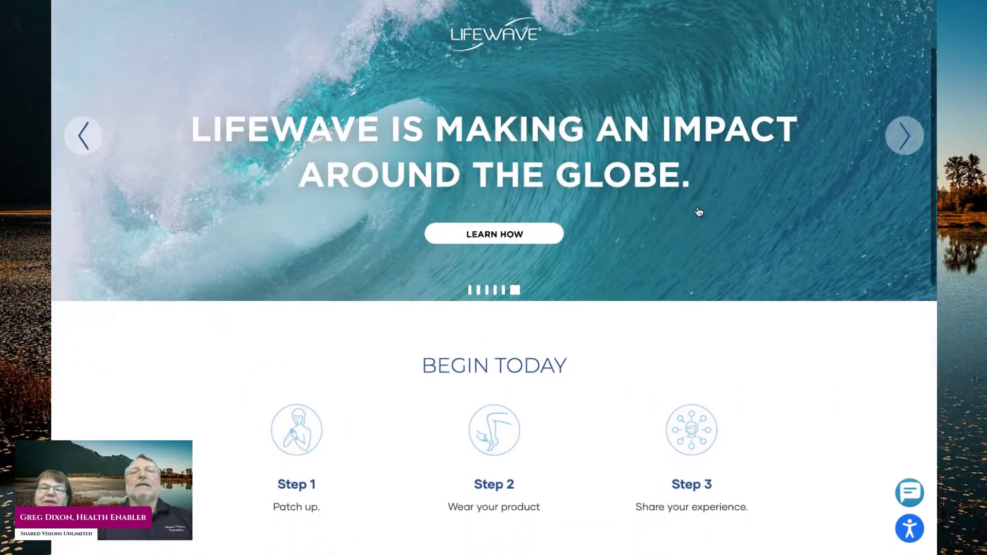
{"action": "scroll", "coordinate": [493, 278], "scroll_direction": "down", "scroll_amount": 3}
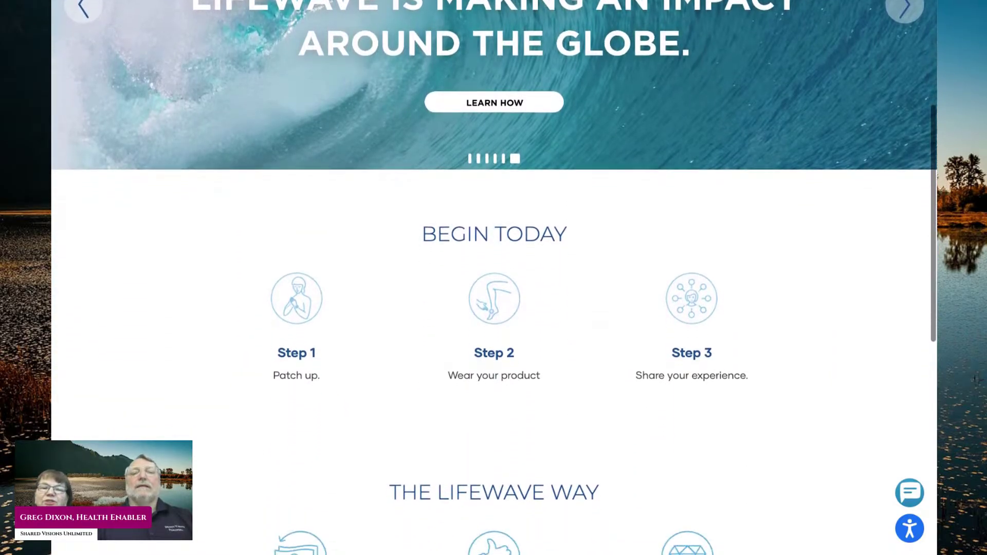
{"action": "scroll", "coordinate": [494, 278], "scroll_direction": "down", "scroll_amount": 2}
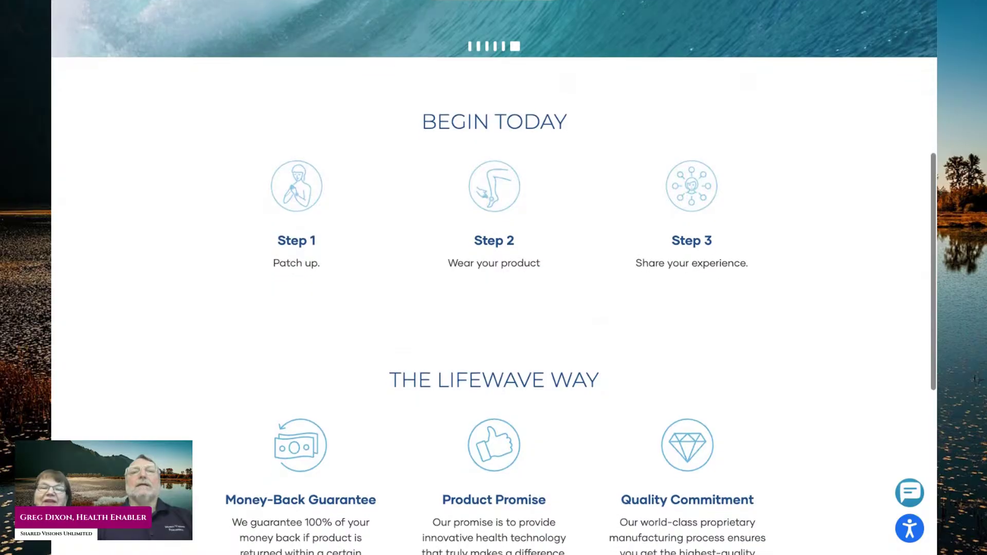
{"action": "scroll", "coordinate": [494, 278], "scroll_direction": "down", "scroll_amount": 2}
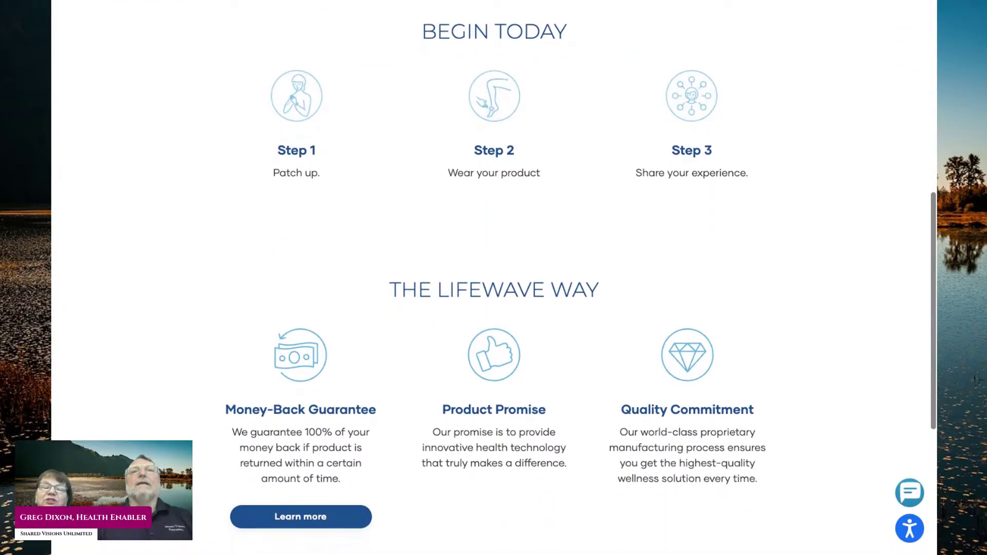
{"action": "scroll", "coordinate": [493, 278], "scroll_direction": "down", "scroll_amount": 1}
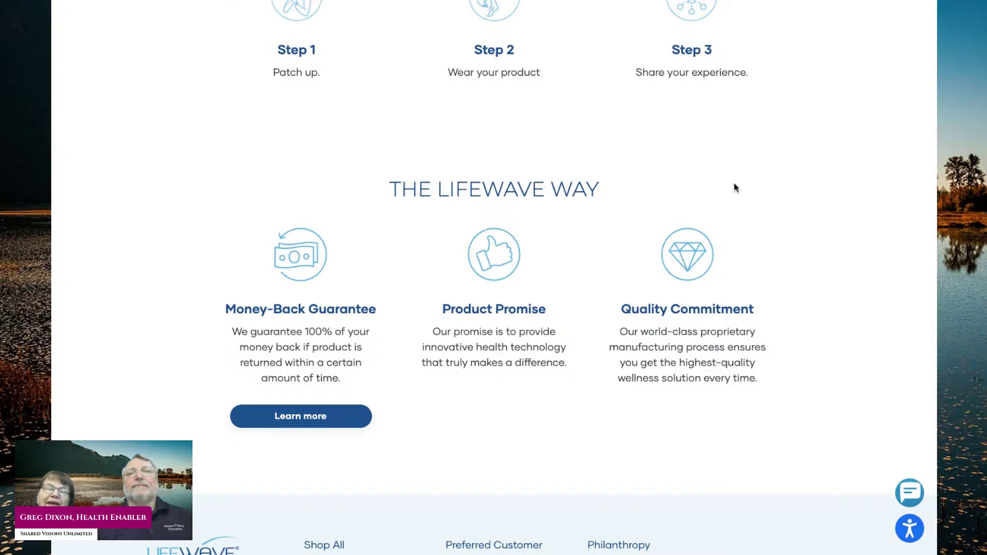
{"action": "scroll", "coordinate": [780, 252], "scroll_direction": "down", "scroll_amount": 1}
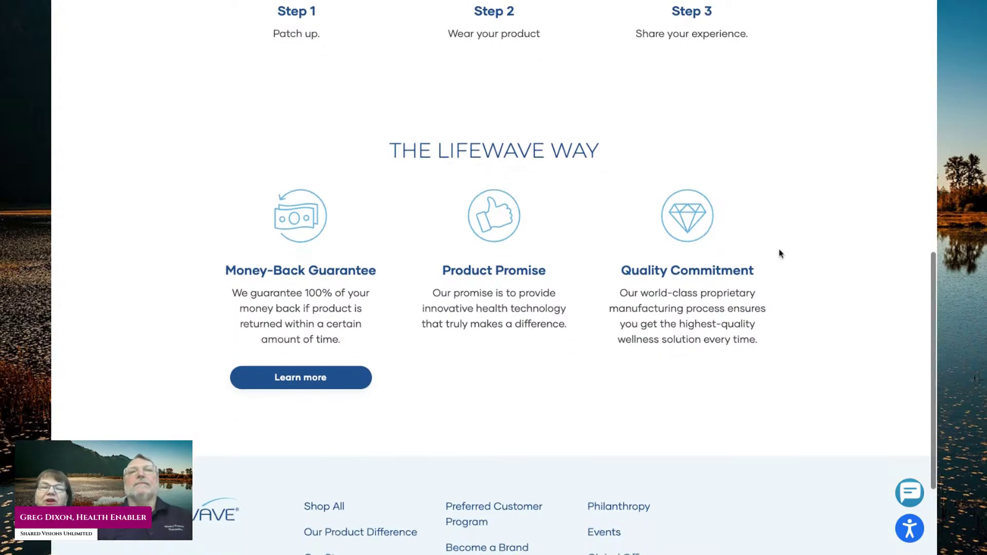
{"action": "scroll", "coordinate": [780, 253], "scroll_direction": "down", "scroll_amount": 1}
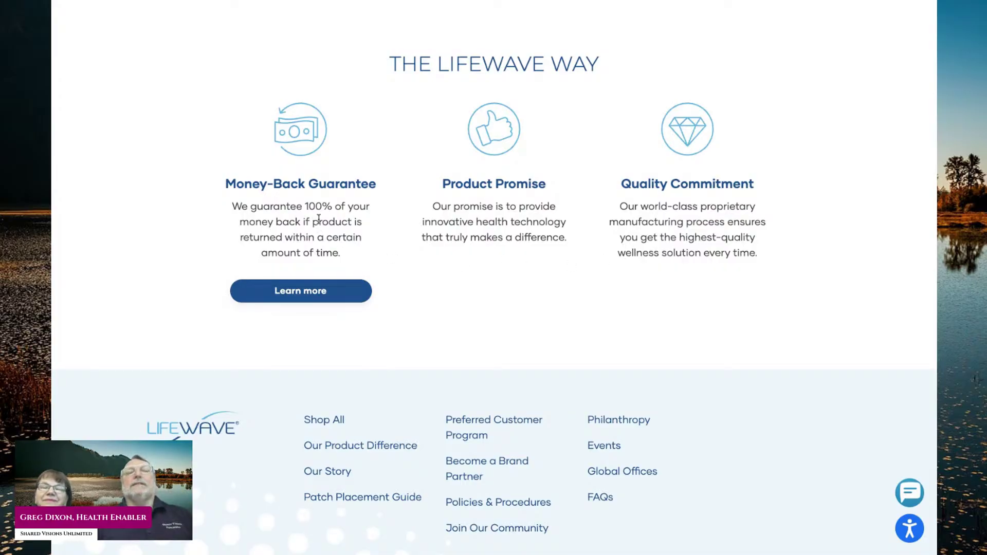
{"action": "scroll", "coordinate": [492, 231], "scroll_direction": "up", "scroll_amount": 4}
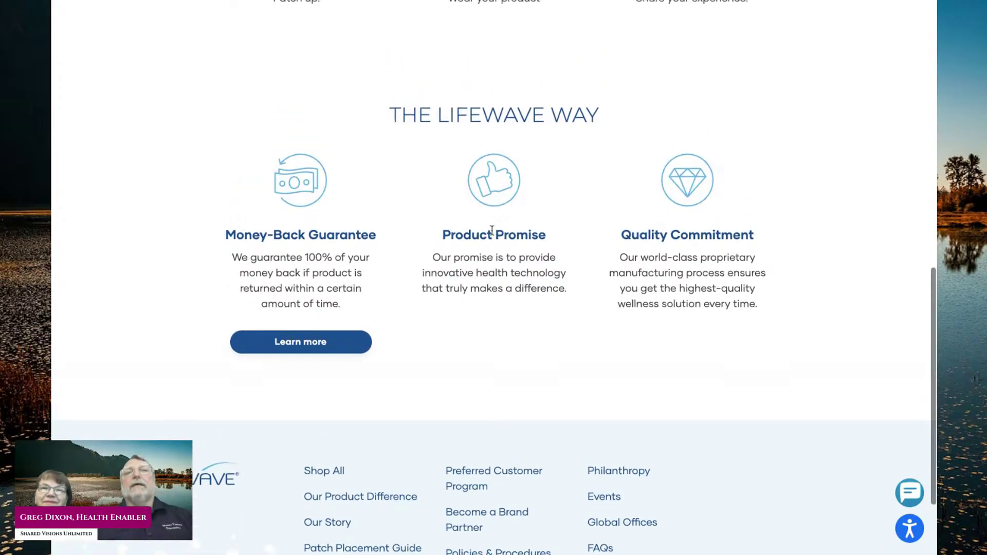
{"action": "scroll", "coordinate": [492, 230], "scroll_direction": "up", "scroll_amount": 8}
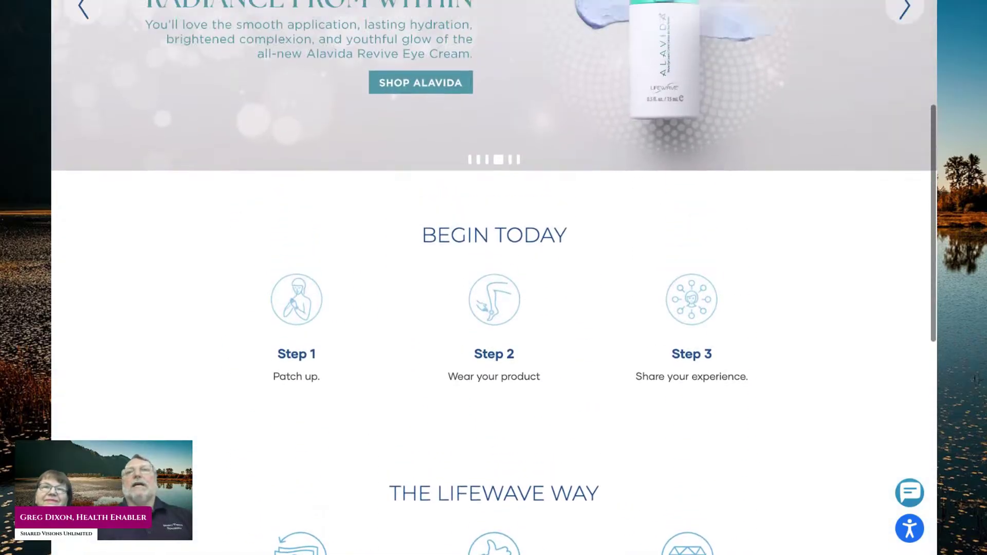
{"action": "scroll", "coordinate": [492, 230], "scroll_direction": "up", "scroll_amount": 1}
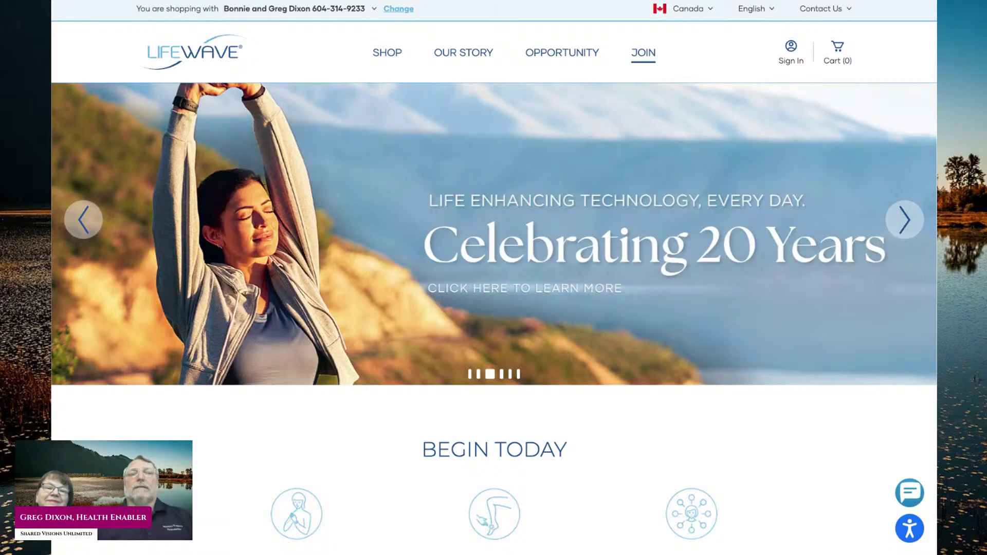
Step: Start a new enrollment under the preselected enroller, completing the "I'm not a robot" check and joining
{"action": "left_click", "coordinate": [643, 53]}
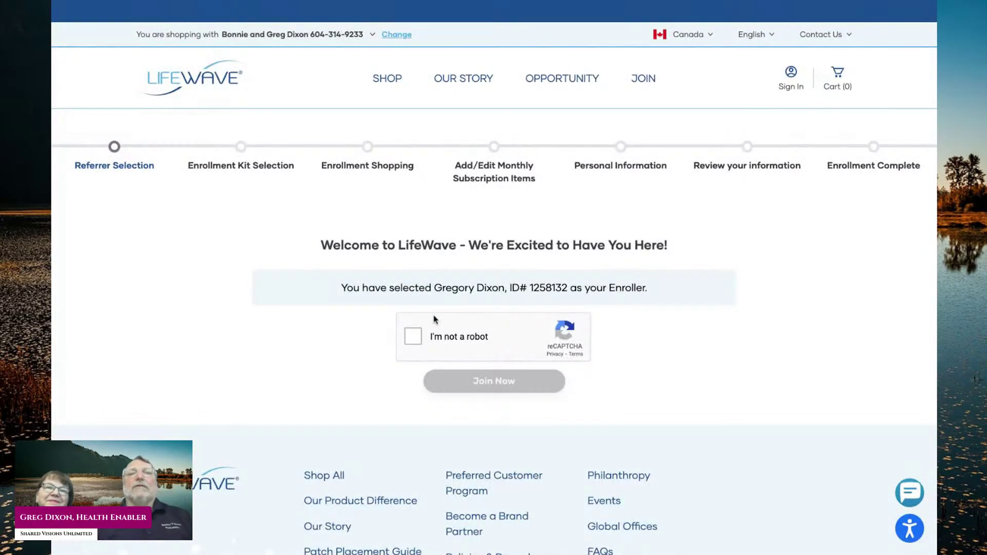
{"action": "left_click", "coordinate": [413, 336]}
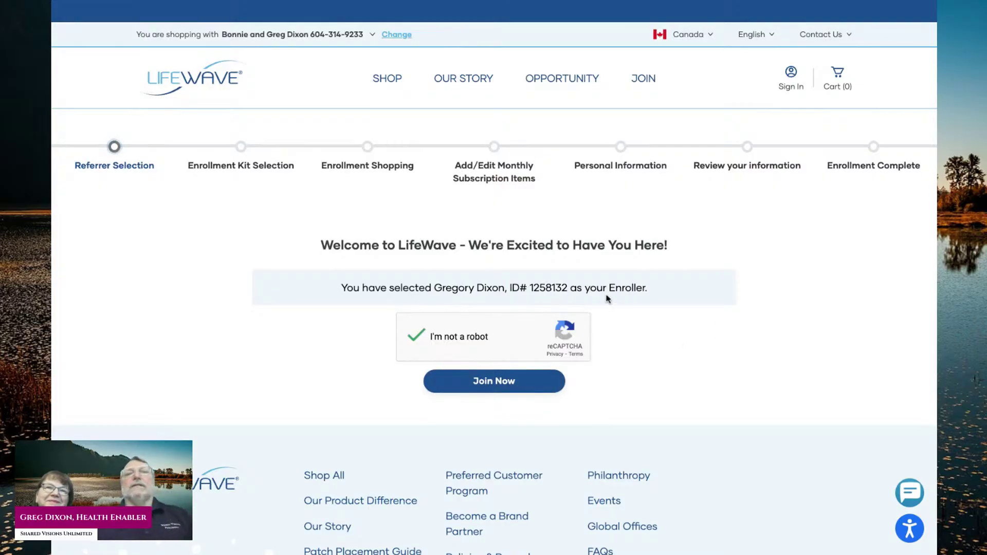
{"action": "scroll", "coordinate": [645, 322], "scroll_direction": "down", "scroll_amount": 1}
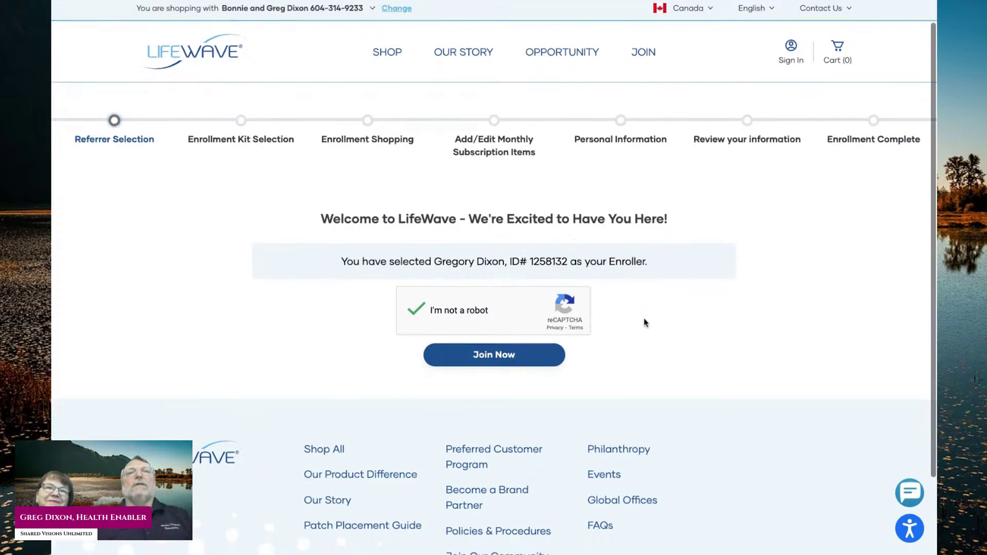
{"action": "scroll", "coordinate": [646, 322], "scroll_direction": "up", "scroll_amount": 1}
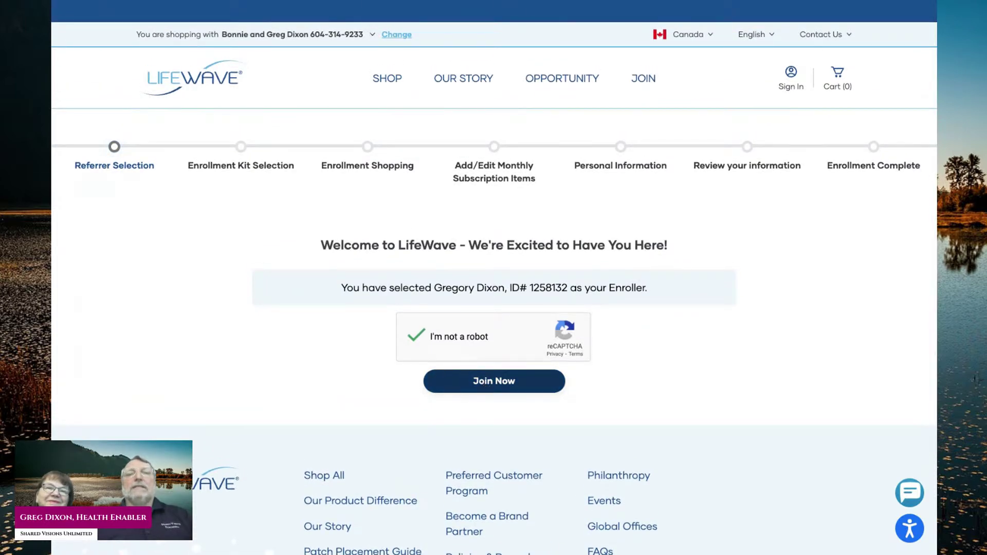
{"action": "left_click", "coordinate": [494, 381]}
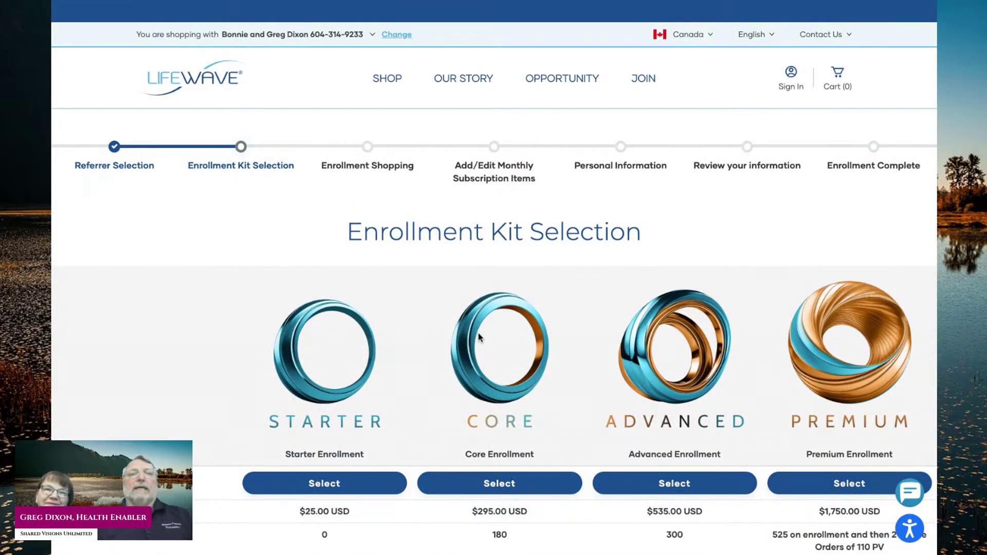
Step: Compare the Starter, Core, Advanced and Premium enrollment kits by price, PV and included benefits
{"action": "scroll", "coordinate": [395, 269], "scroll_direction": "down", "scroll_amount": 1}
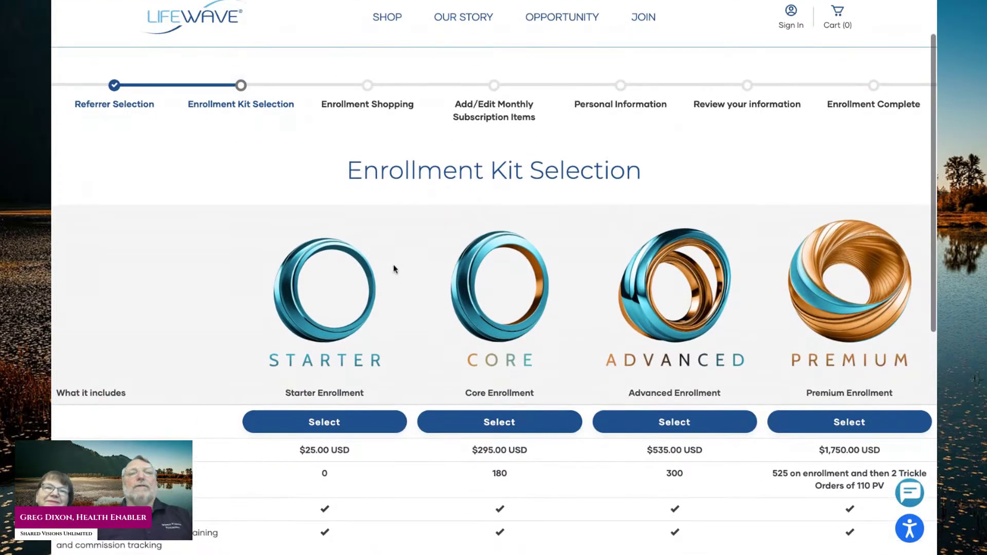
{"action": "scroll", "coordinate": [395, 268], "scroll_direction": "down", "scroll_amount": 1}
{"action": "scroll", "coordinate": [395, 268], "scroll_direction": "down", "scroll_amount": 1}
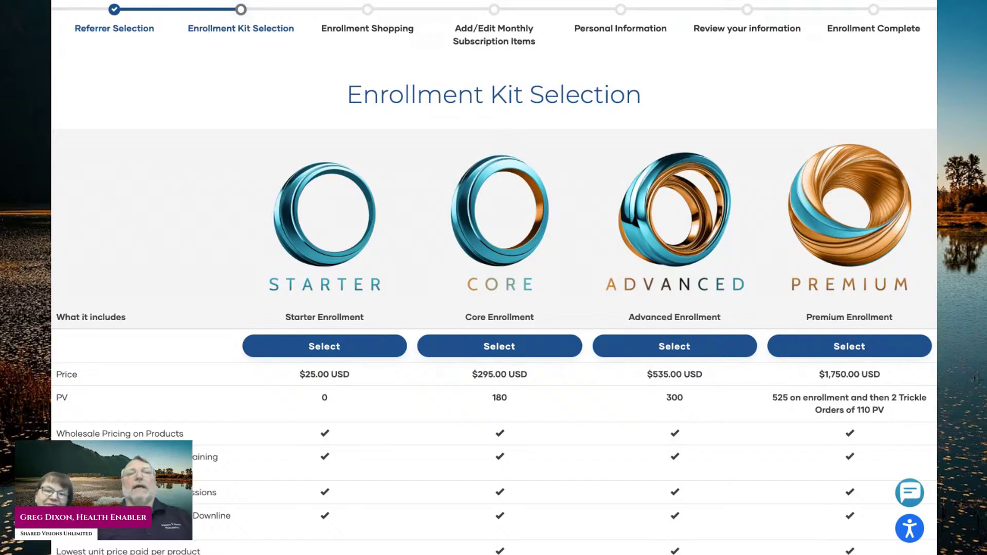
{"action": "scroll", "coordinate": [404, 364], "scroll_direction": "down", "scroll_amount": 2}
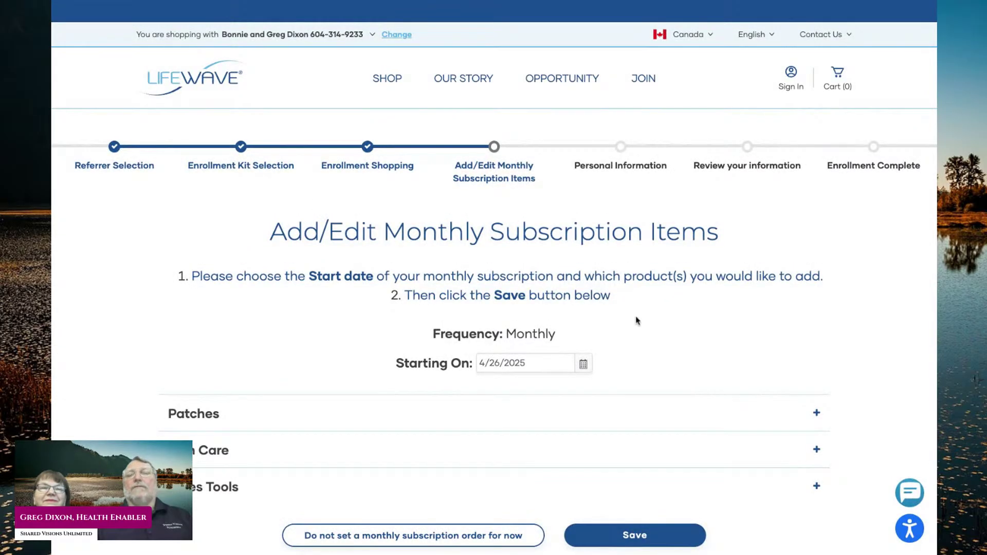
Step: Expand the Patches category and set the monthly subscription quantity of LifeWave X39 Patches to 1
{"action": "left_click", "coordinate": [819, 415]}
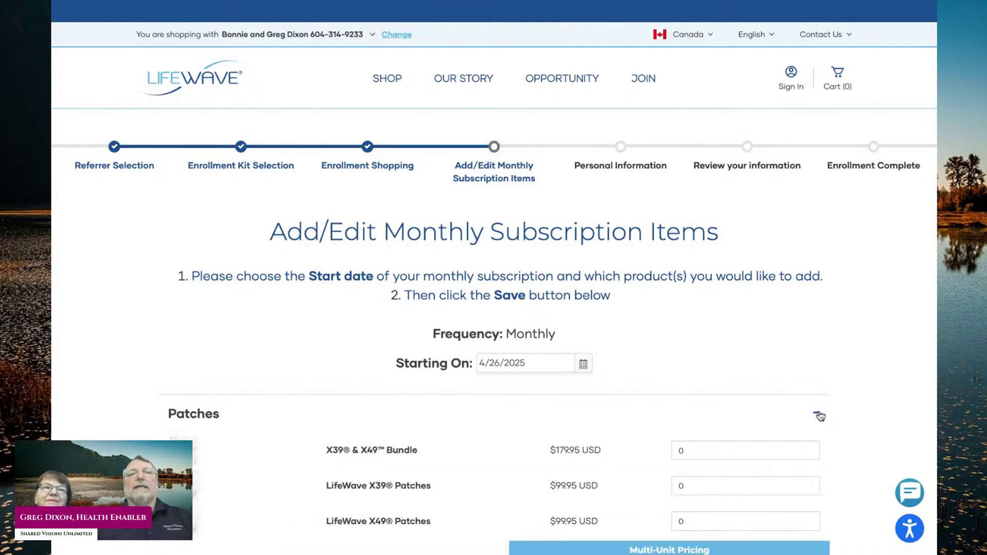
{"action": "scroll", "coordinate": [820, 416], "scroll_direction": "down", "scroll_amount": 1}
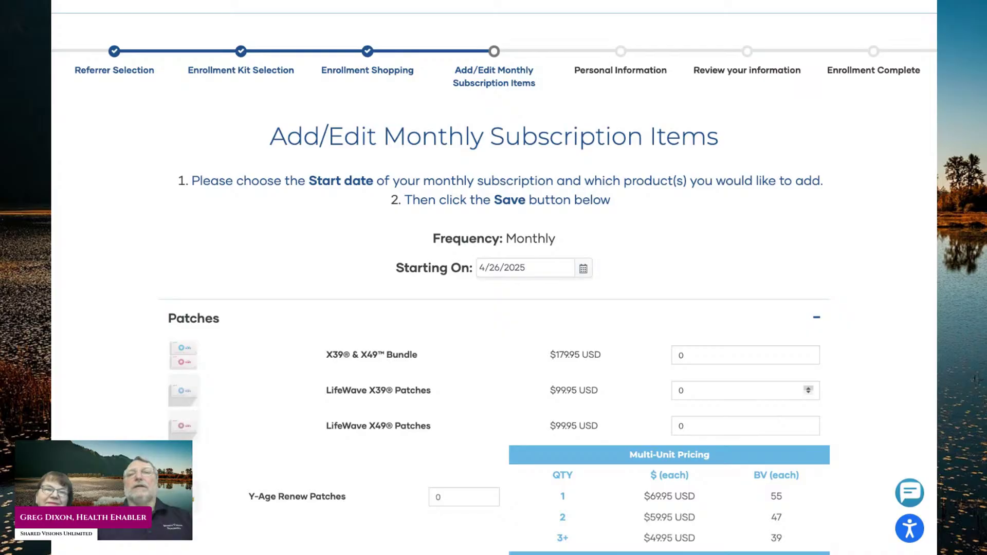
{"action": "left_click", "coordinate": [808, 389]}
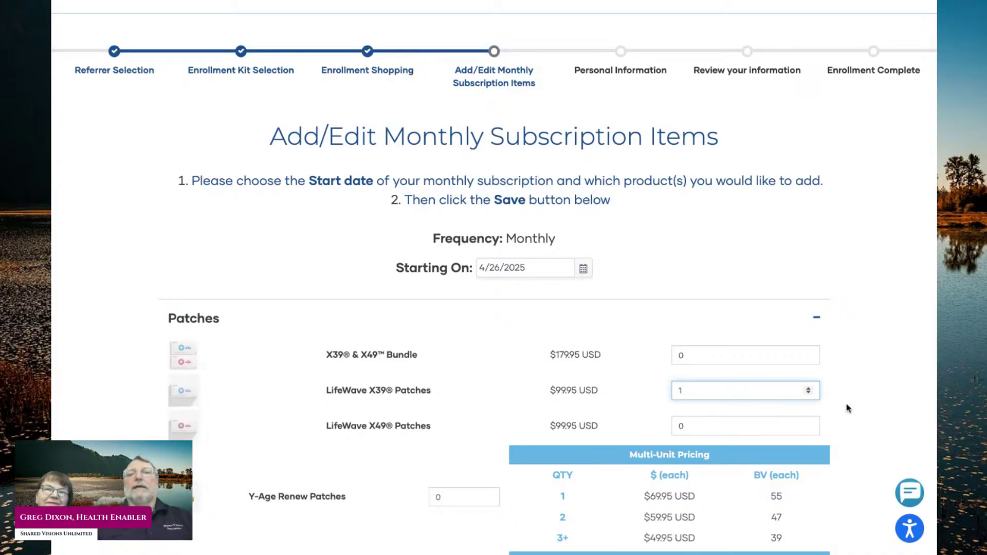
Step: Examine the remaining patch products and their multi-unit pricing, plus the subscription's start date
{"action": "scroll", "coordinate": [848, 409], "scroll_direction": "down", "scroll_amount": 2}
{"action": "scroll", "coordinate": [848, 408], "scroll_direction": "down", "scroll_amount": 9}
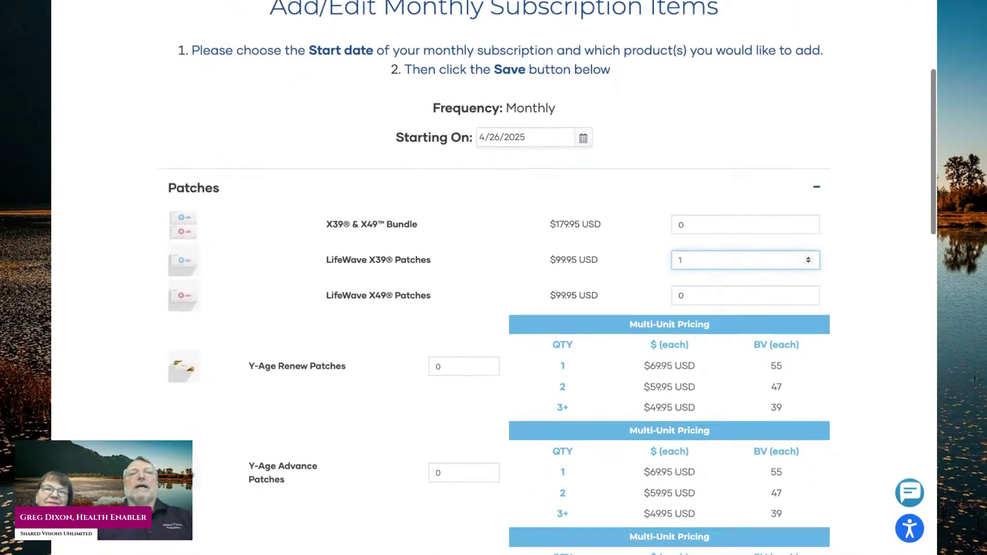
{"action": "scroll", "coordinate": [493, 278], "scroll_direction": "down", "scroll_amount": 13}
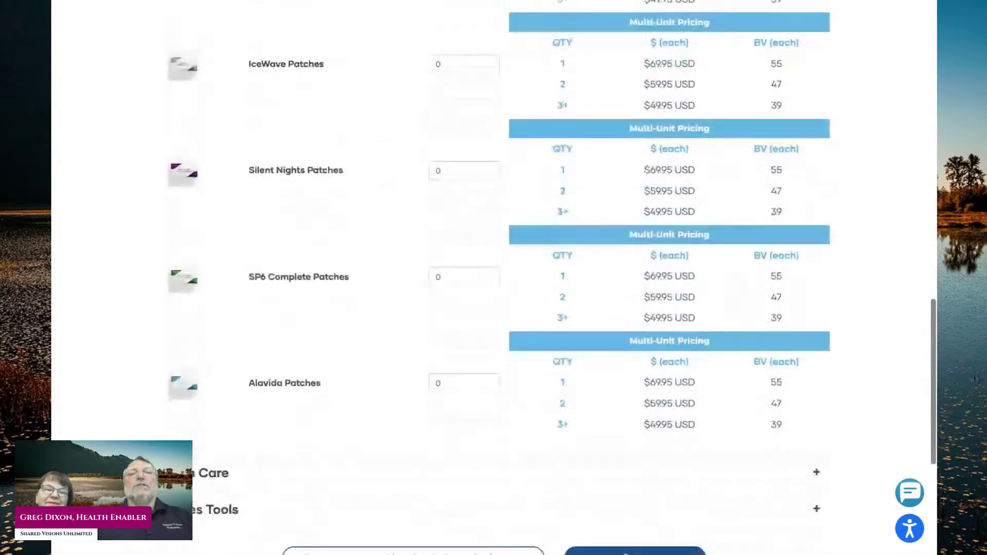
{"action": "scroll", "coordinate": [494, 278], "scroll_direction": "up", "scroll_amount": 13}
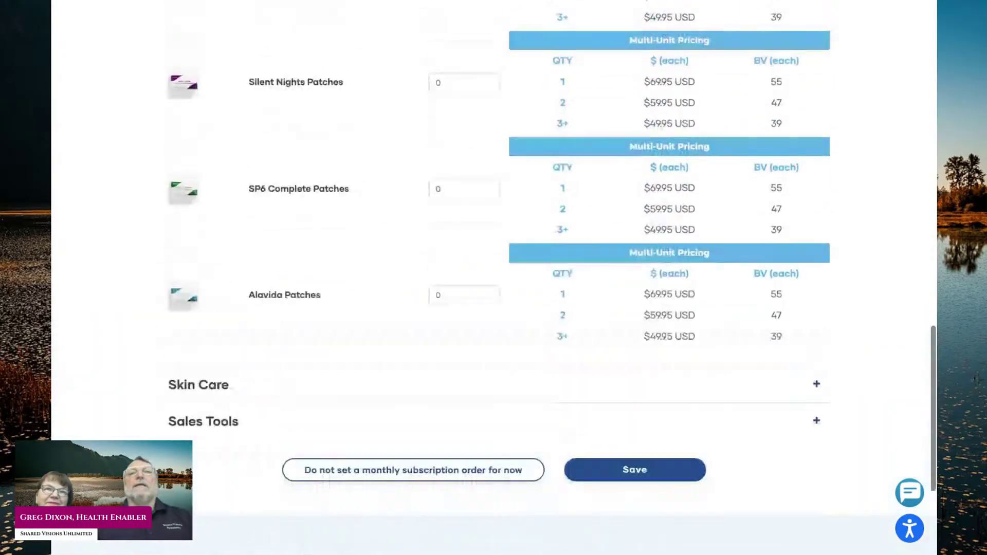
{"action": "scroll", "coordinate": [679, 251], "scroll_direction": "up", "scroll_amount": 7}
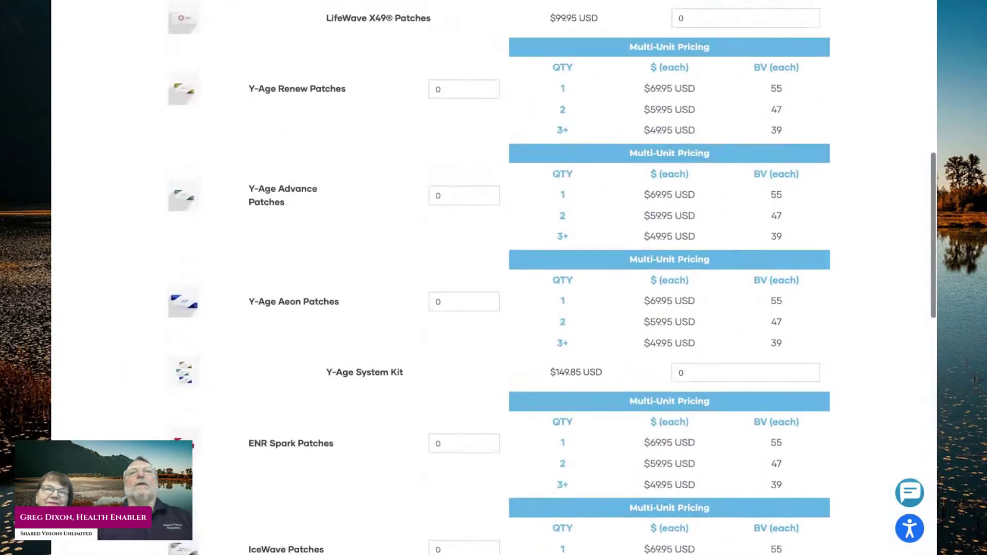
{"action": "scroll", "coordinate": [680, 251], "scroll_direction": "up", "scroll_amount": 1}
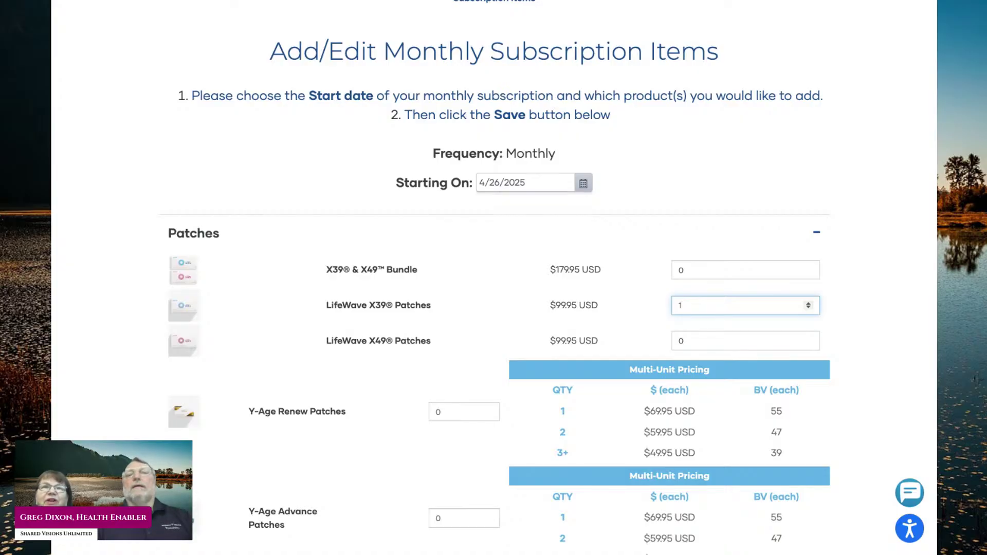
{"action": "scroll", "coordinate": [548, 278], "scroll_direction": "down", "scroll_amount": 3}
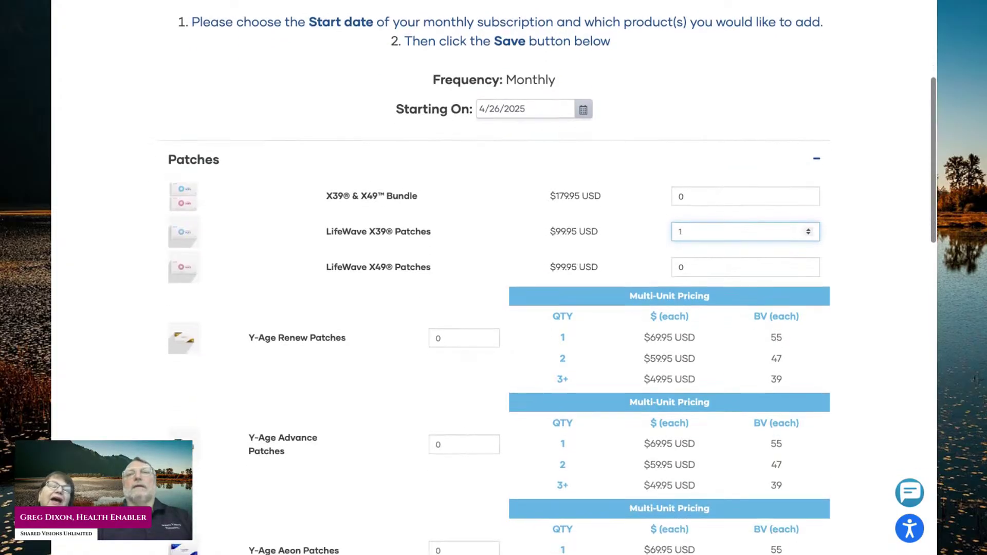
{"action": "scroll", "coordinate": [548, 277], "scroll_direction": "up", "scroll_amount": 3}
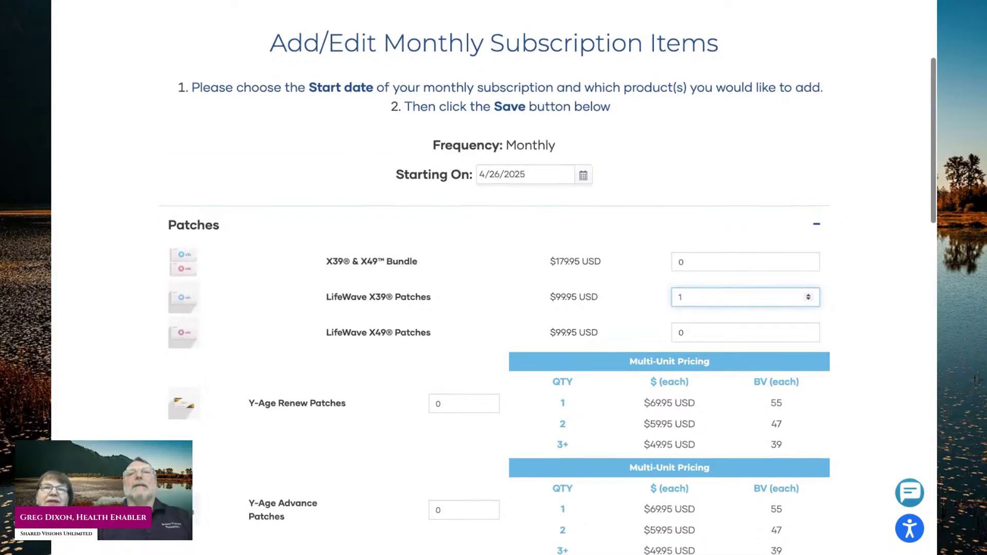
{"action": "scroll", "coordinate": [548, 280], "scroll_direction": "down", "scroll_amount": 1}
{"action": "scroll", "coordinate": [547, 278], "scroll_direction": "down", "scroll_amount": 1}
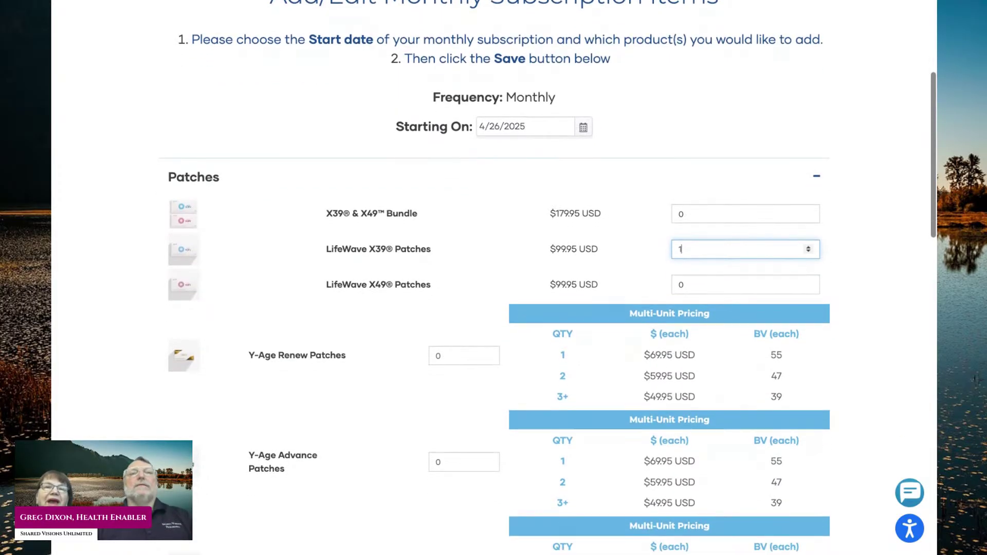
Step: Return from the monthly subscription items to the enrollment kit selection and choose the Core Enrollment kit
{"action": "scroll", "coordinate": [547, 278], "scroll_direction": "up", "scroll_amount": 2}
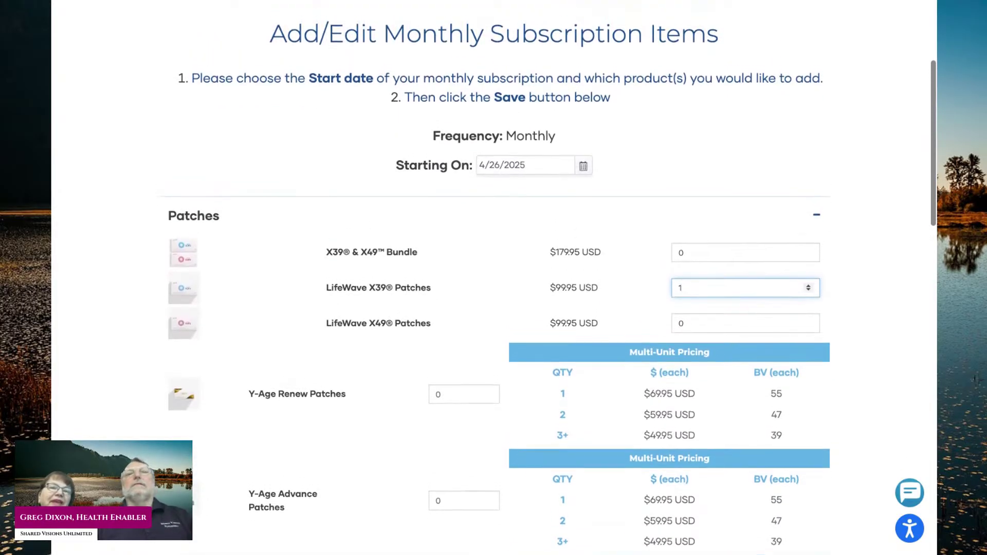
{"action": "scroll", "coordinate": [548, 278], "scroll_direction": "down", "scroll_amount": 2}
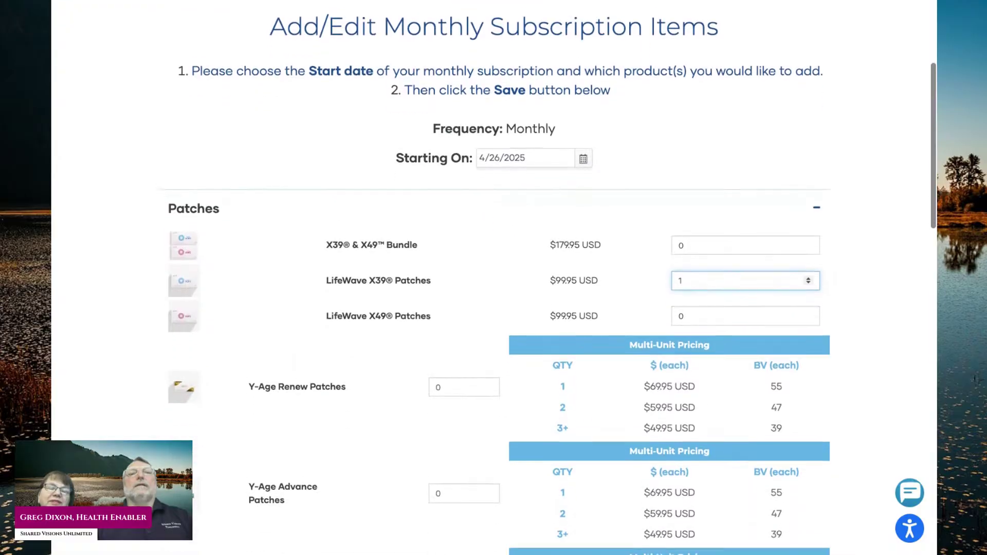
{"action": "scroll", "coordinate": [493, 277], "scroll_direction": "up", "scroll_amount": 4}
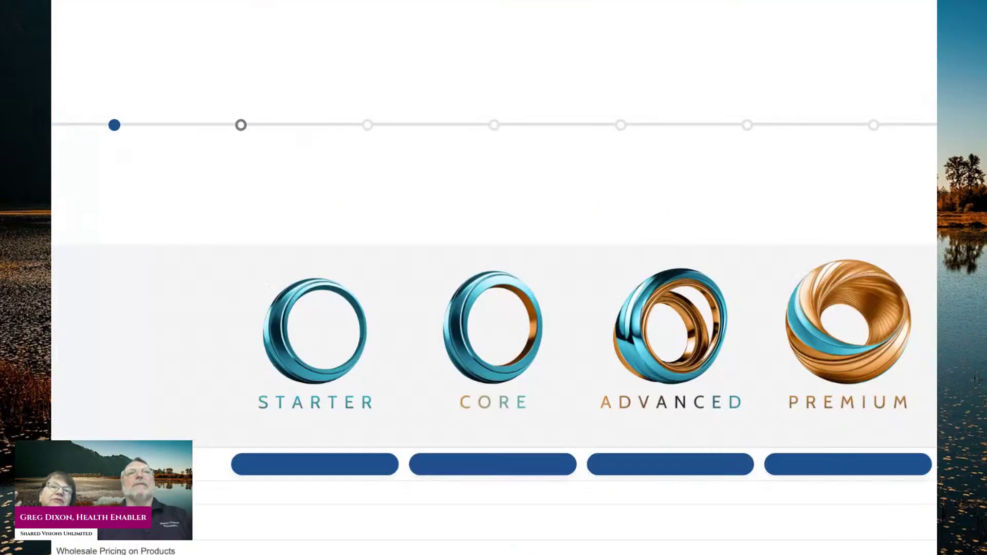
{"action": "scroll", "coordinate": [186, 54], "scroll_direction": "down", "scroll_amount": 4}
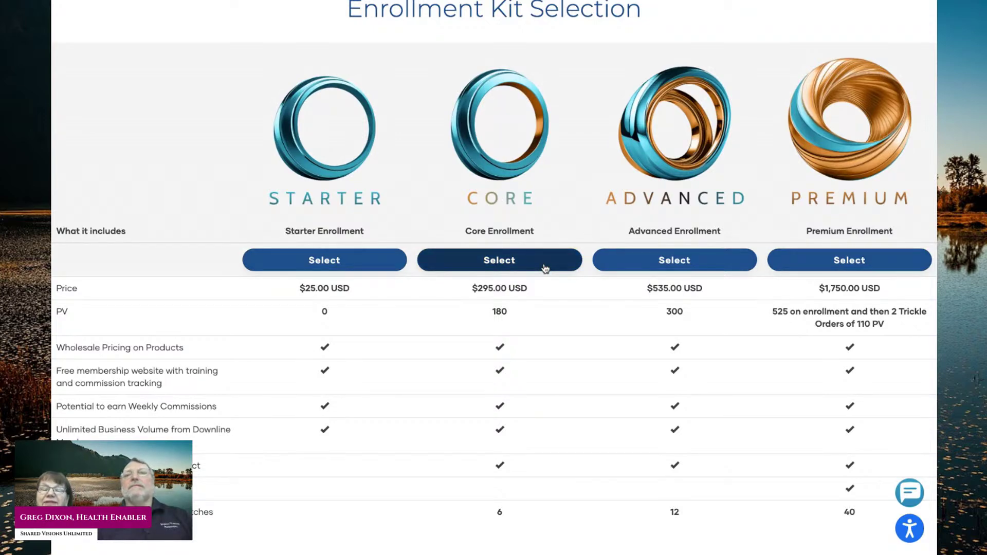
{"action": "scroll", "coordinate": [545, 269], "scroll_direction": "down", "scroll_amount": 1}
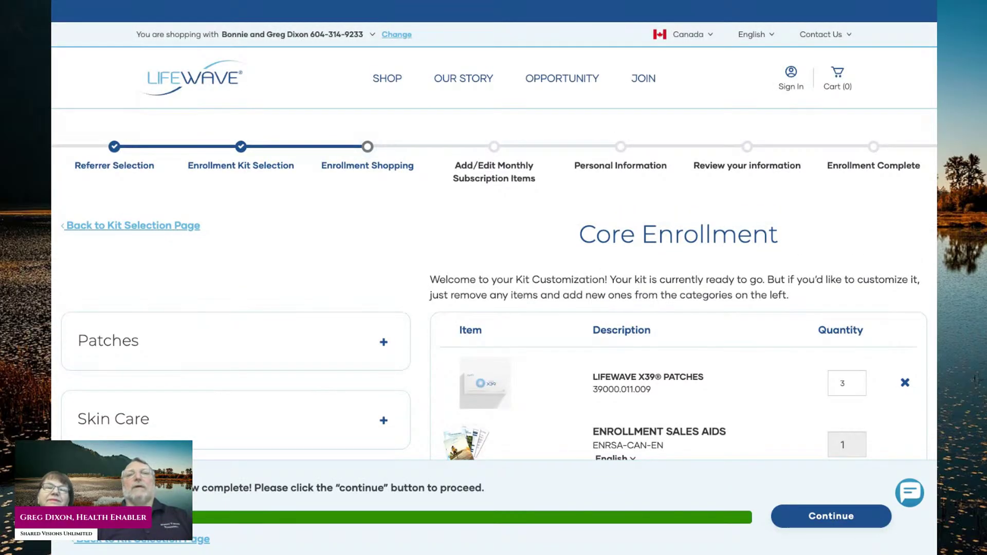
Step: Reduce the quantity of LifeWave X39 Patches in the Core Enrollment kit to 1
{"action": "scroll", "coordinate": [416, 242], "scroll_direction": "down", "scroll_amount": 2}
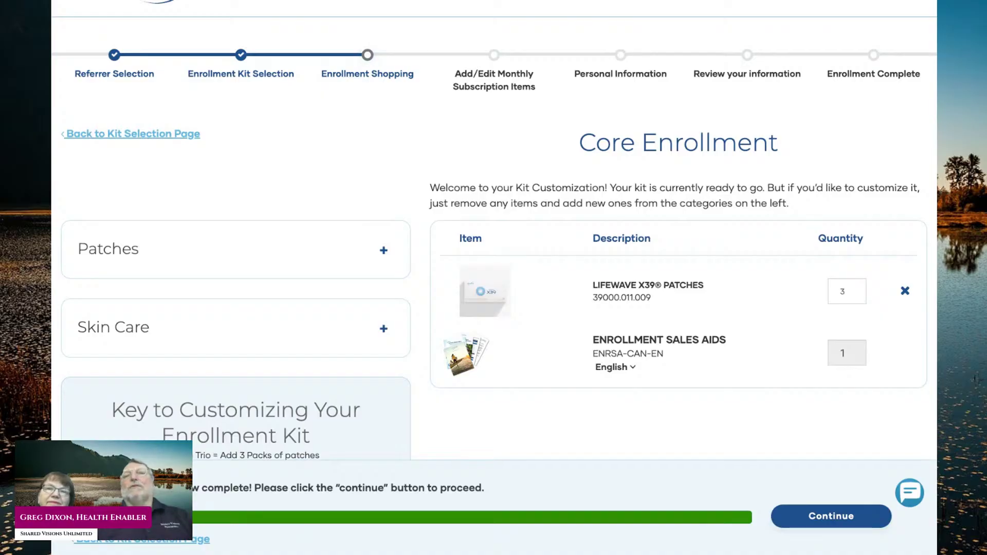
{"action": "scroll", "coordinate": [493, 257], "scroll_direction": "down", "scroll_amount": 2}
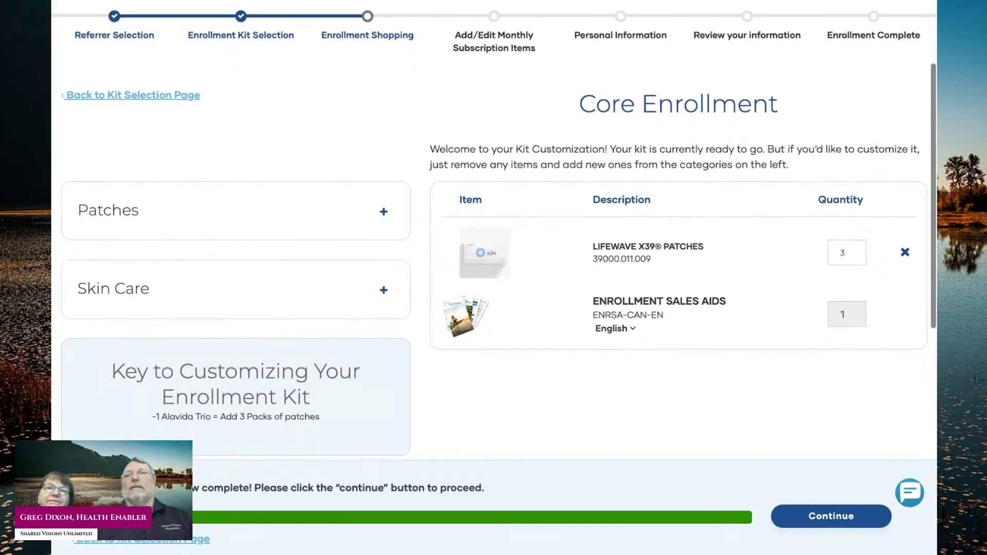
{"action": "scroll", "coordinate": [836, 293], "scroll_direction": "up", "scroll_amount": 1}
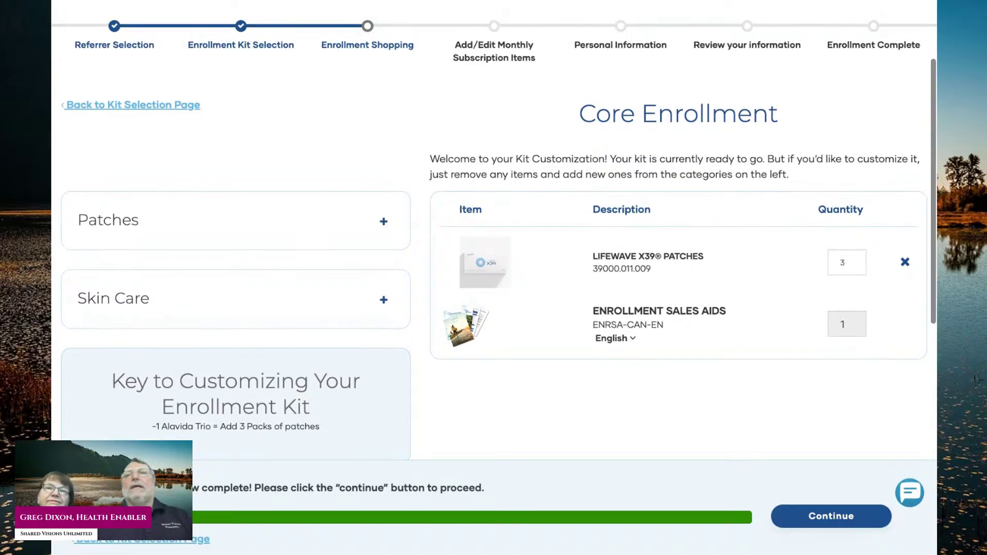
{"action": "left_click", "coordinate": [854, 265]}
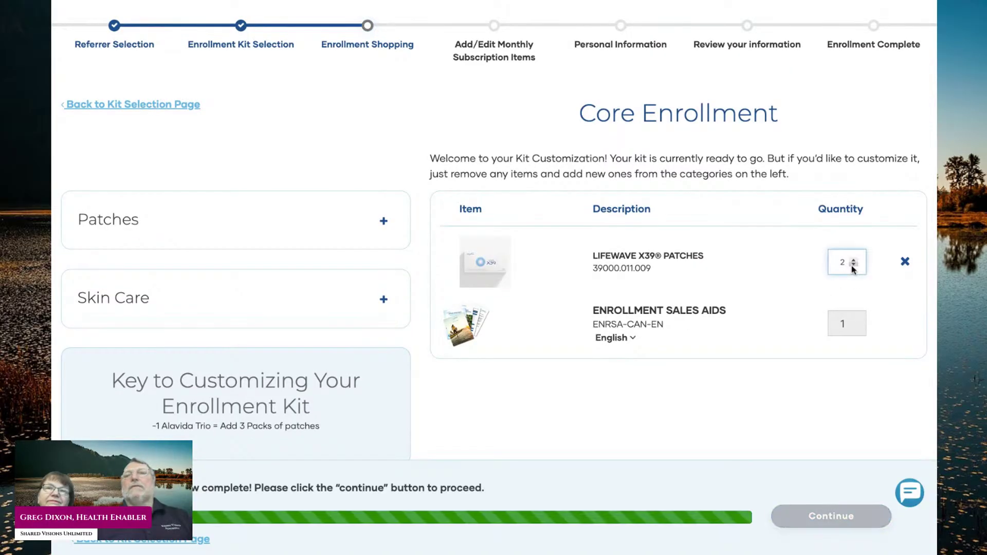
{"action": "left_click", "coordinate": [853, 265]}
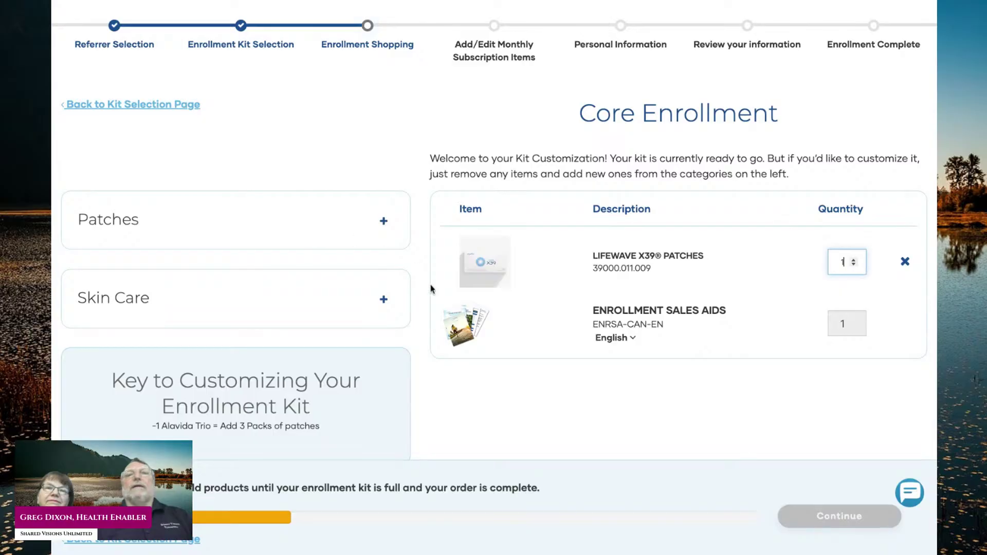
Step: Expand the kit's Patches category and add one sleeve of Y-Age Aeon Patches to the Core kit
{"action": "scroll", "coordinate": [493, 328], "scroll_direction": "down", "scroll_amount": 3}
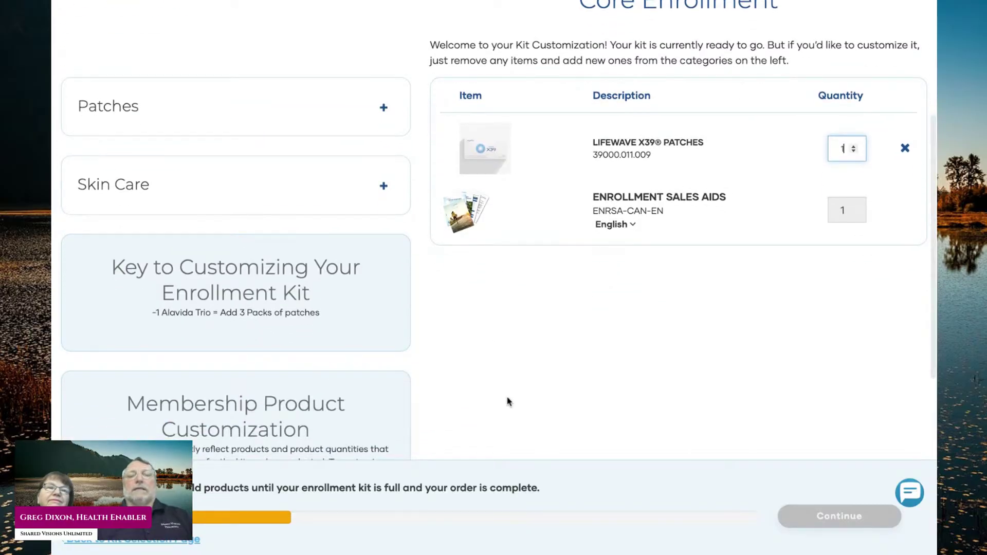
{"action": "scroll", "coordinate": [507, 401], "scroll_direction": "down", "scroll_amount": 1}
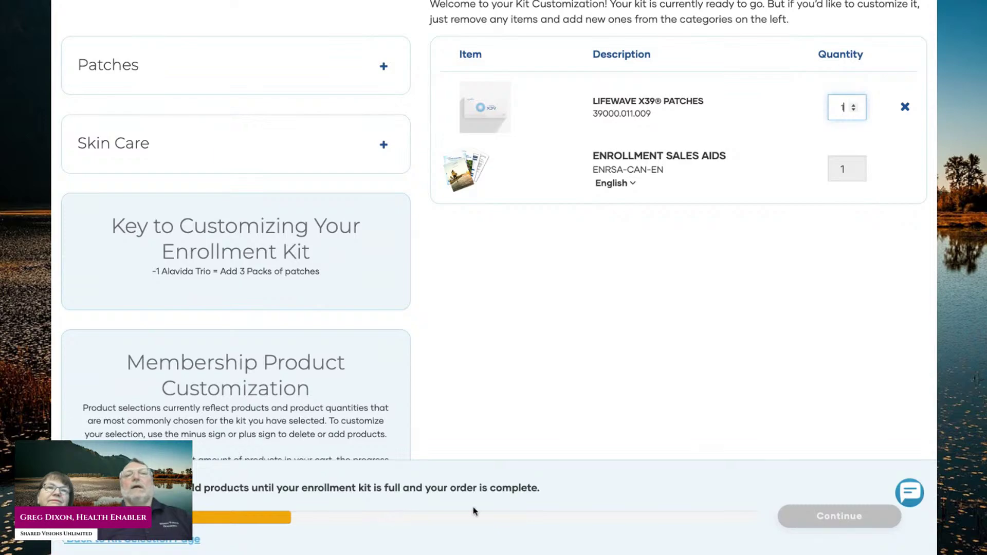
{"action": "scroll", "coordinate": [665, 399], "scroll_direction": "up", "scroll_amount": 1}
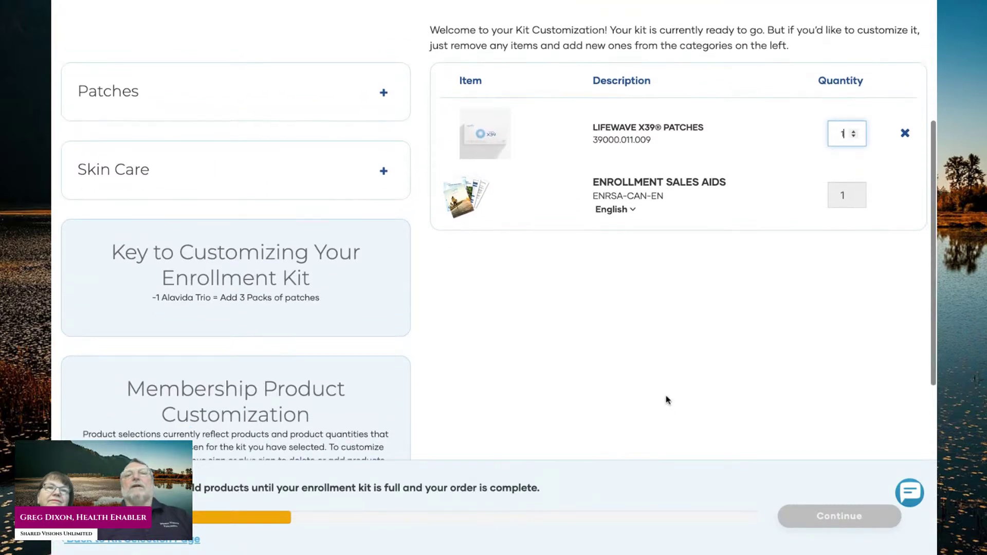
{"action": "scroll", "coordinate": [665, 399], "scroll_direction": "down", "scroll_amount": 2}
{"action": "scroll", "coordinate": [667, 400], "scroll_direction": "up", "scroll_amount": 4}
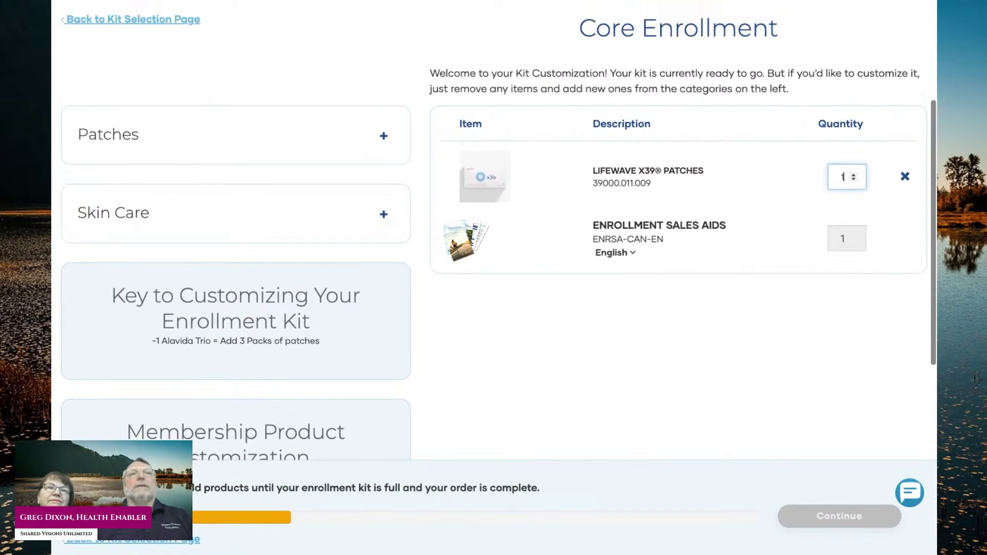
{"action": "left_click", "coordinate": [386, 153]}
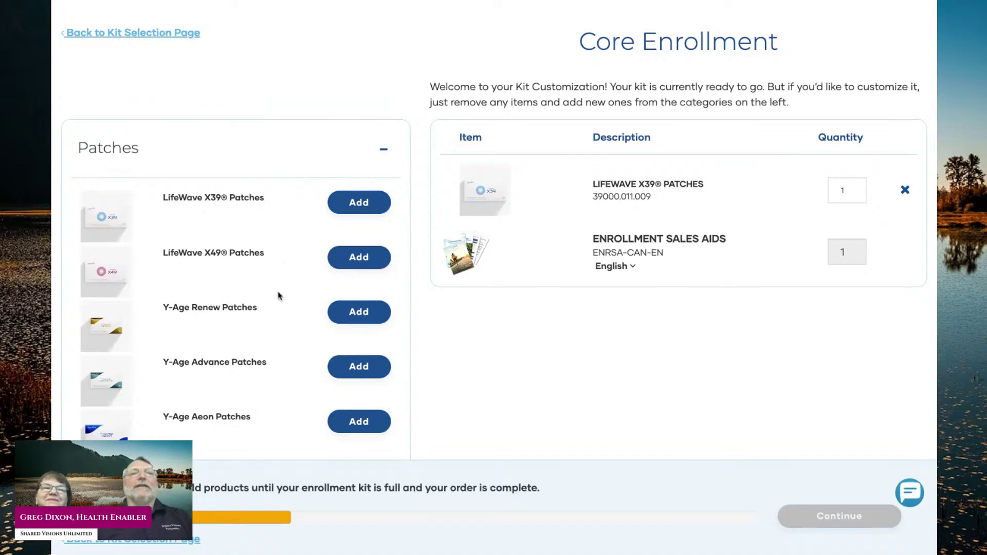
{"action": "scroll", "coordinate": [276, 327], "scroll_direction": "down", "scroll_amount": 2}
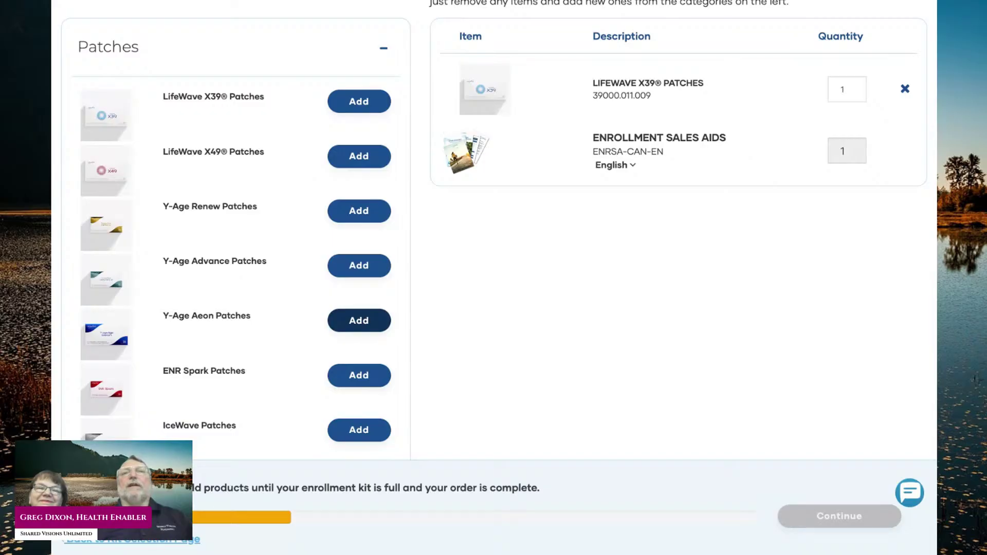
{"action": "left_click", "coordinate": [358, 321]}
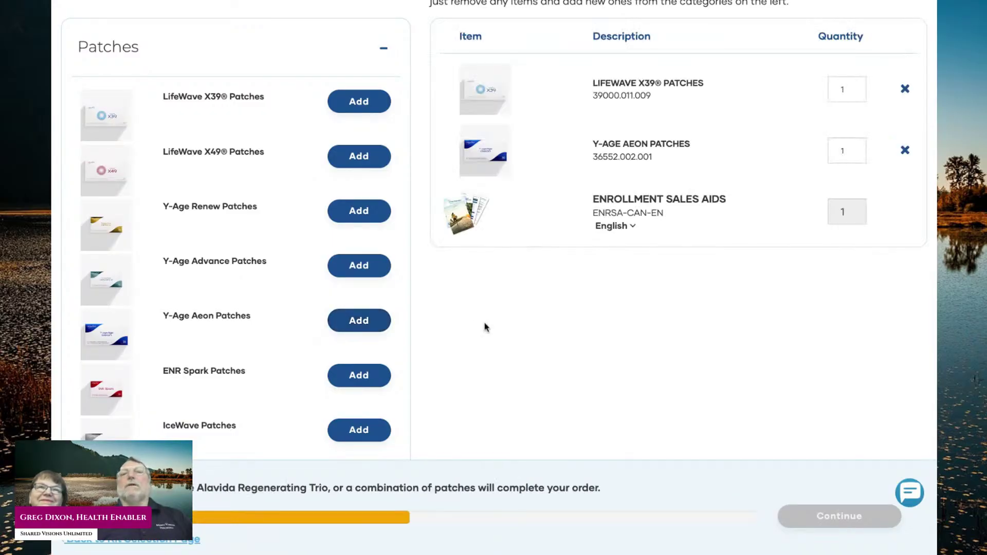
Step: Add IceWave Patches to the Core kit and set their quantity to 2
{"action": "scroll", "coordinate": [485, 326], "scroll_direction": "down", "scroll_amount": 2}
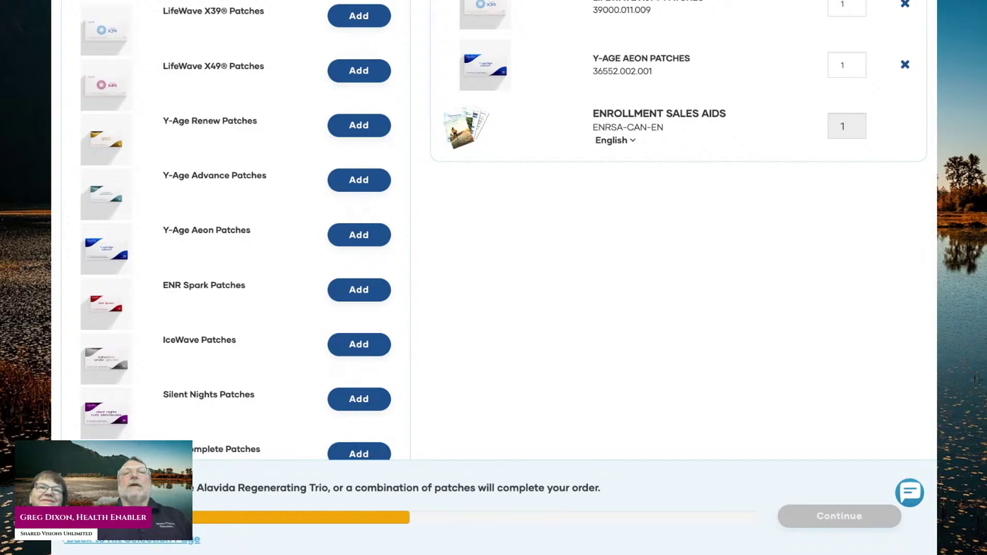
{"action": "scroll", "coordinate": [467, 321], "scroll_direction": "up", "scroll_amount": 1}
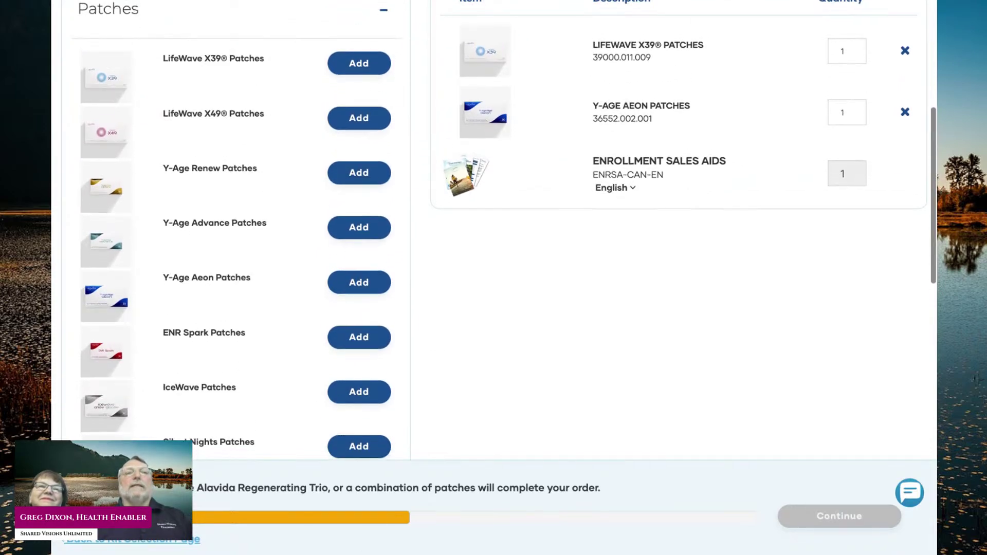
{"action": "scroll", "coordinate": [454, 326], "scroll_direction": "down", "scroll_amount": 1}
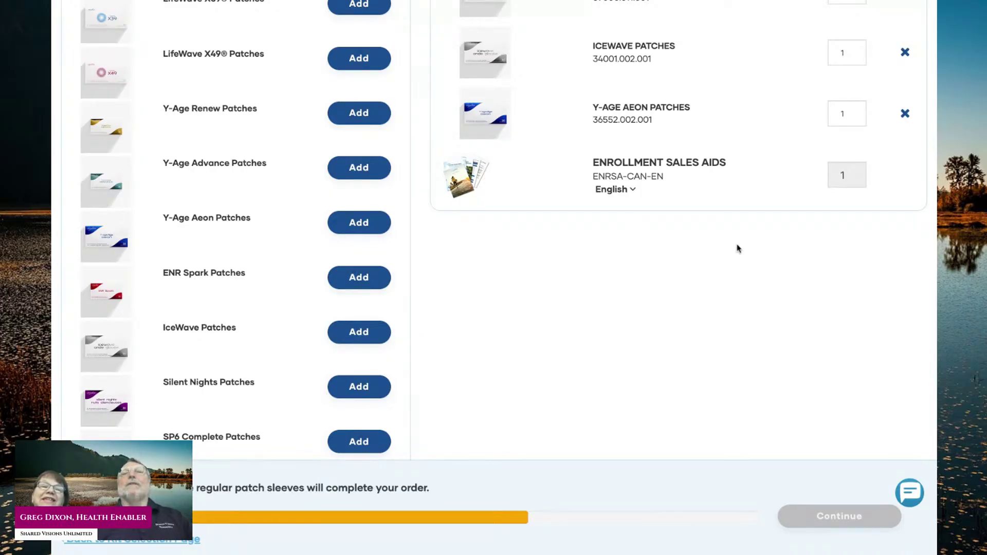
{"action": "left_click", "coordinate": [853, 50]}
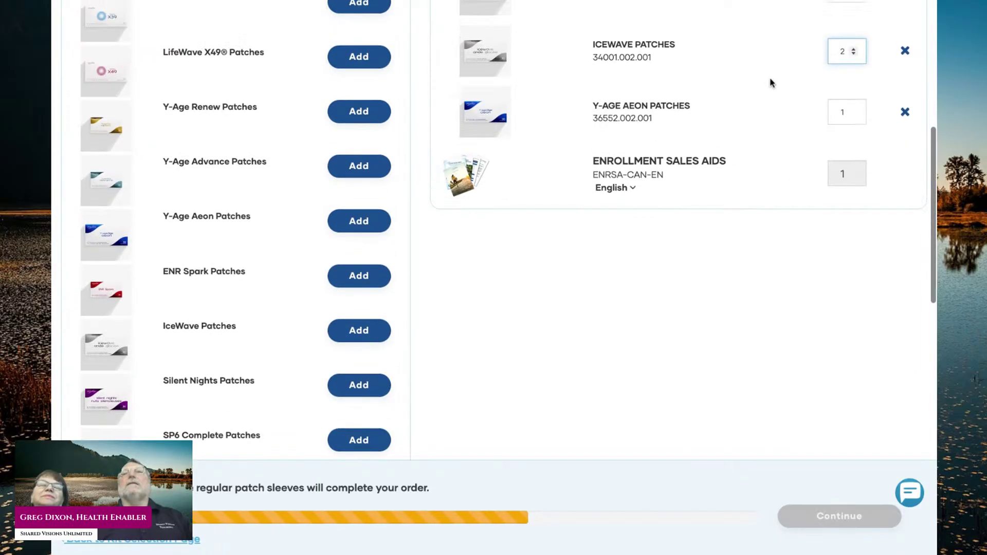
Step: Complete the Core kit with one sleeve of Alavida Patches and review the list of kit items
{"action": "scroll", "coordinate": [770, 82], "scroll_direction": "up", "scroll_amount": 2}
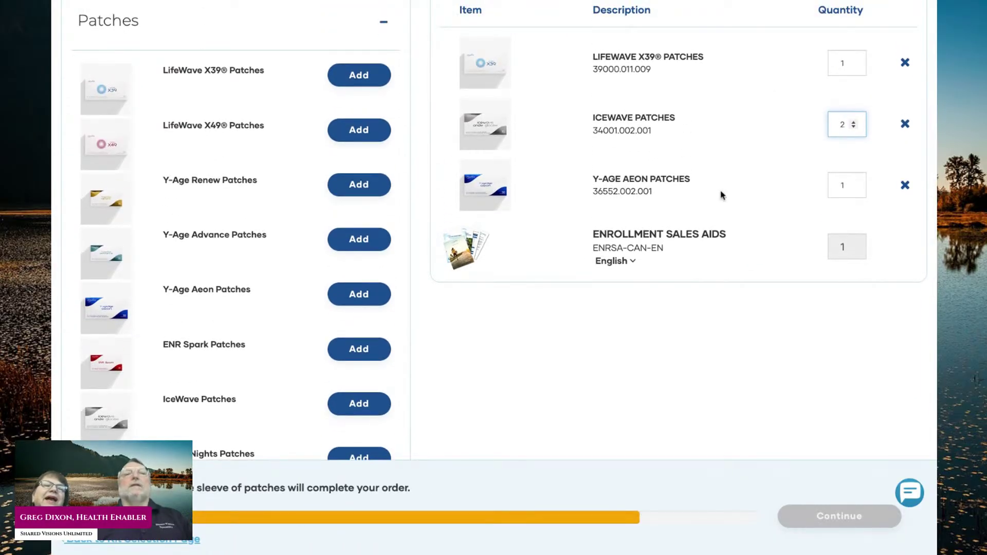
{"action": "scroll", "coordinate": [720, 193], "scroll_direction": "down", "scroll_amount": 2}
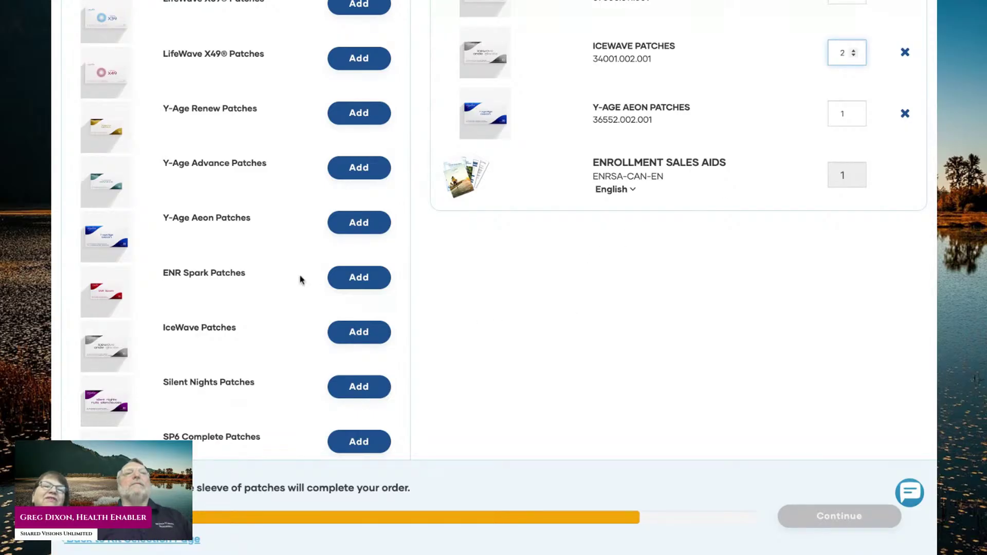
{"action": "scroll", "coordinate": [296, 278], "scroll_direction": "down", "scroll_amount": 3}
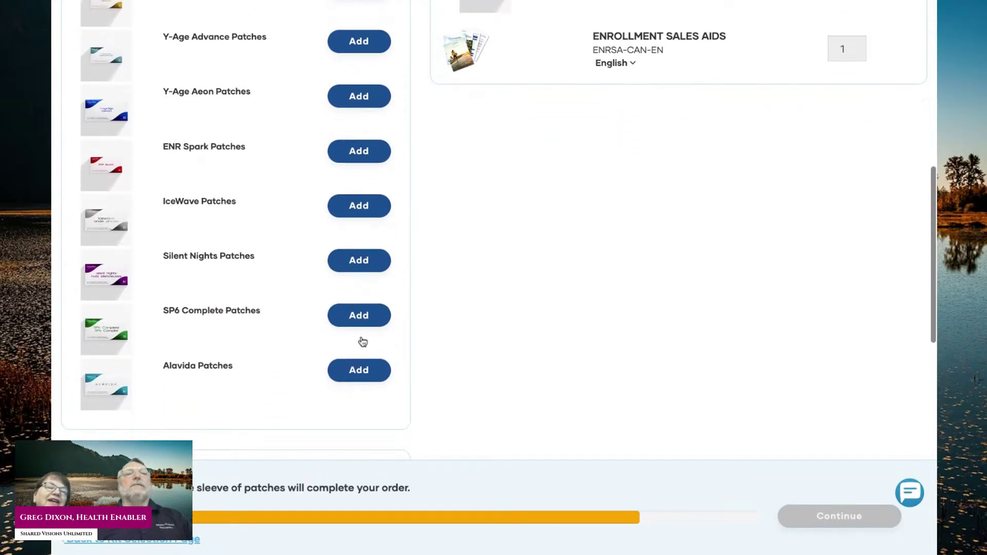
{"action": "left_click", "coordinate": [370, 375]}
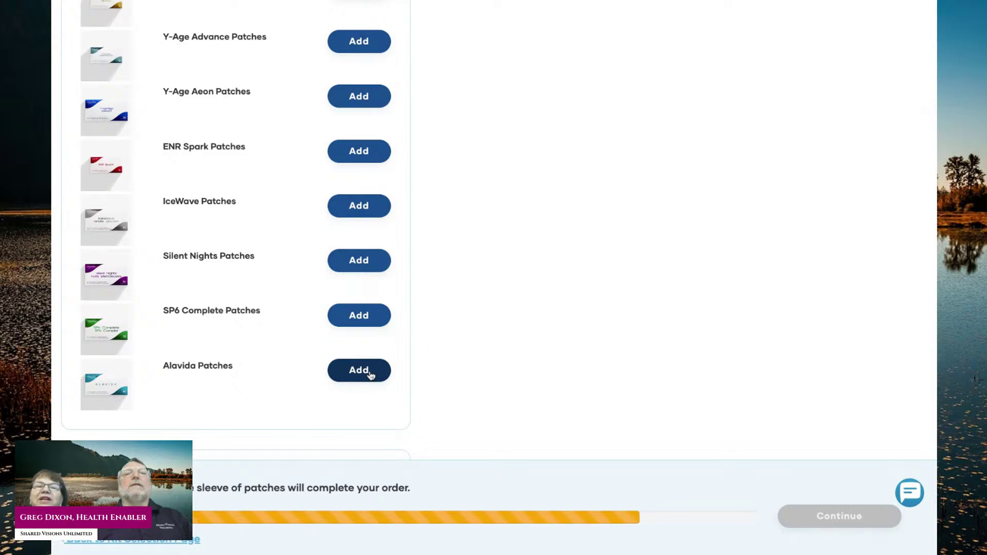
{"action": "scroll", "coordinate": [573, 343], "scroll_direction": "up", "scroll_amount": 3}
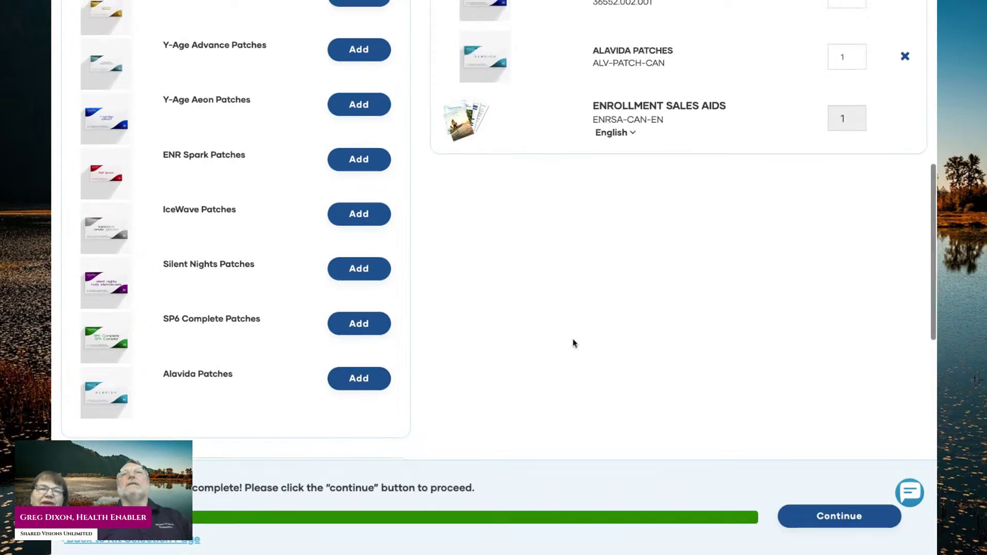
{"action": "scroll", "coordinate": [574, 343], "scroll_direction": "up", "scroll_amount": 3}
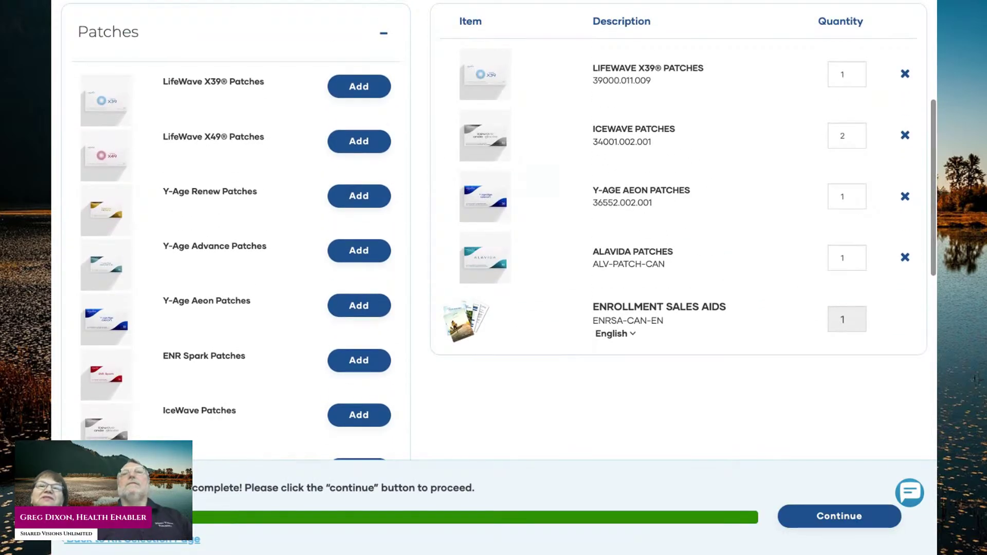
{"action": "scroll", "coordinate": [573, 343], "scroll_direction": "up", "scroll_amount": 1}
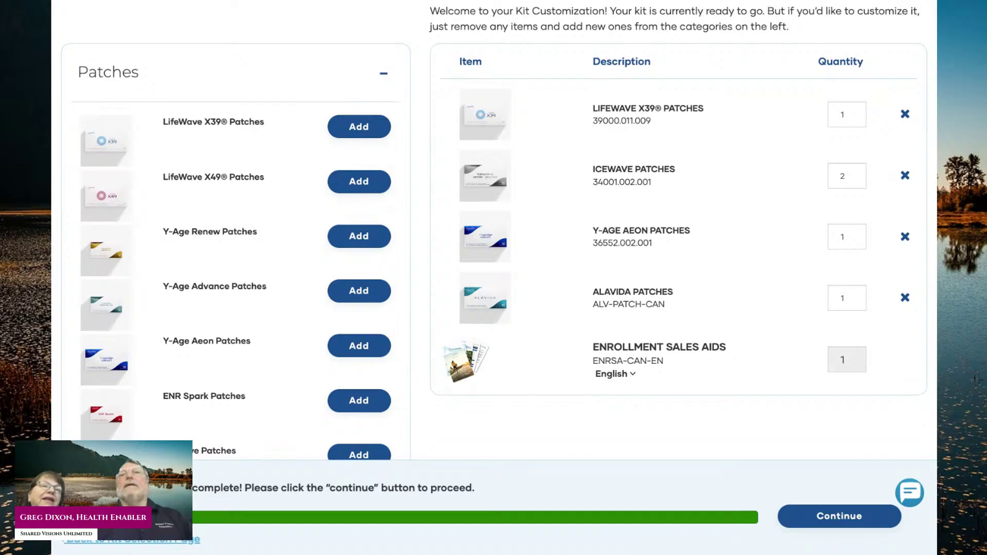
{"action": "scroll", "coordinate": [573, 343], "scroll_direction": "up", "scroll_amount": 1}
{"action": "scroll", "coordinate": [658, 183], "scroll_direction": "down", "scroll_amount": 1}
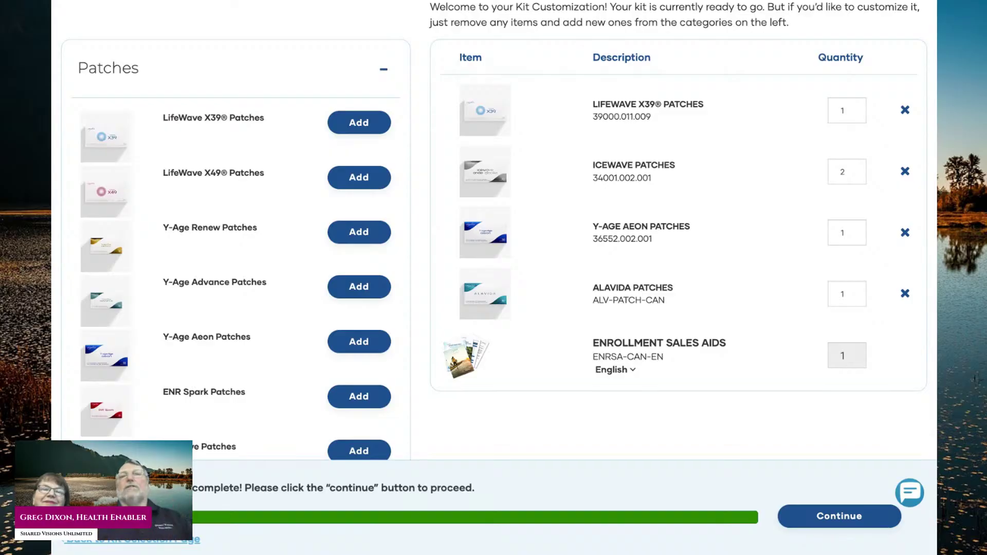
{"action": "scroll", "coordinate": [719, 203], "scroll_direction": "down", "scroll_amount": 1}
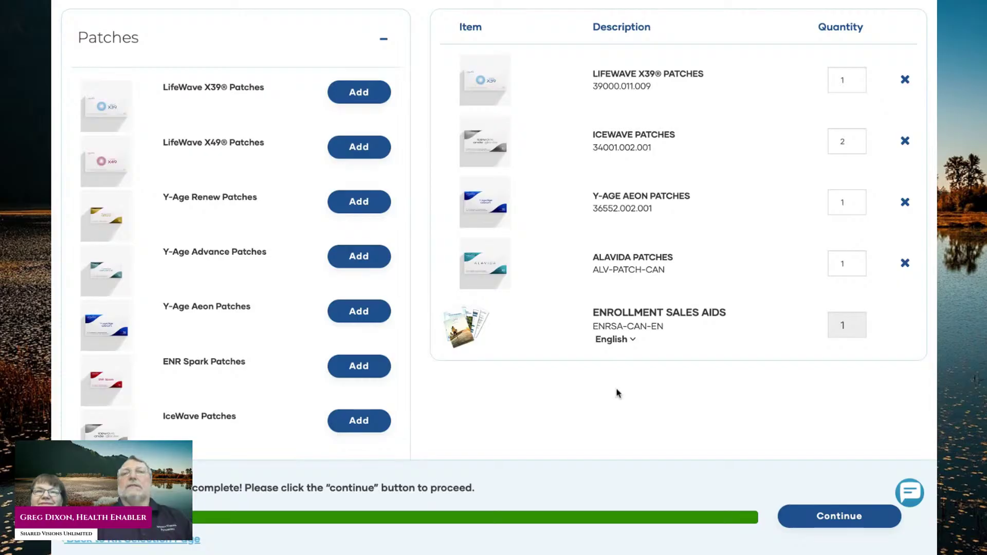
Step: Continue with the customized kit and save the monthly subscription page without adding products to reach the Personal Information form
{"action": "left_click", "coordinate": [832, 517]}
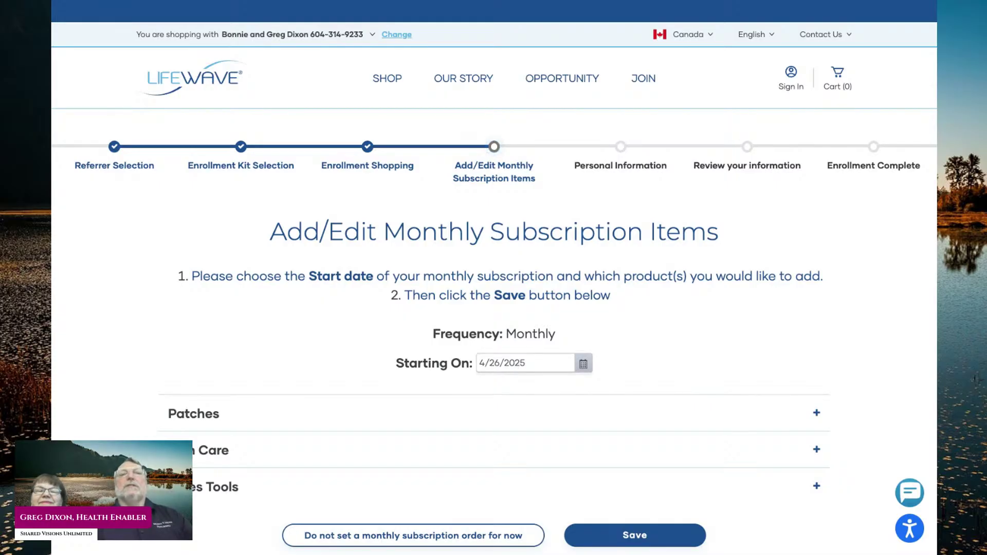
{"action": "scroll", "coordinate": [652, 334], "scroll_direction": "down", "scroll_amount": 2}
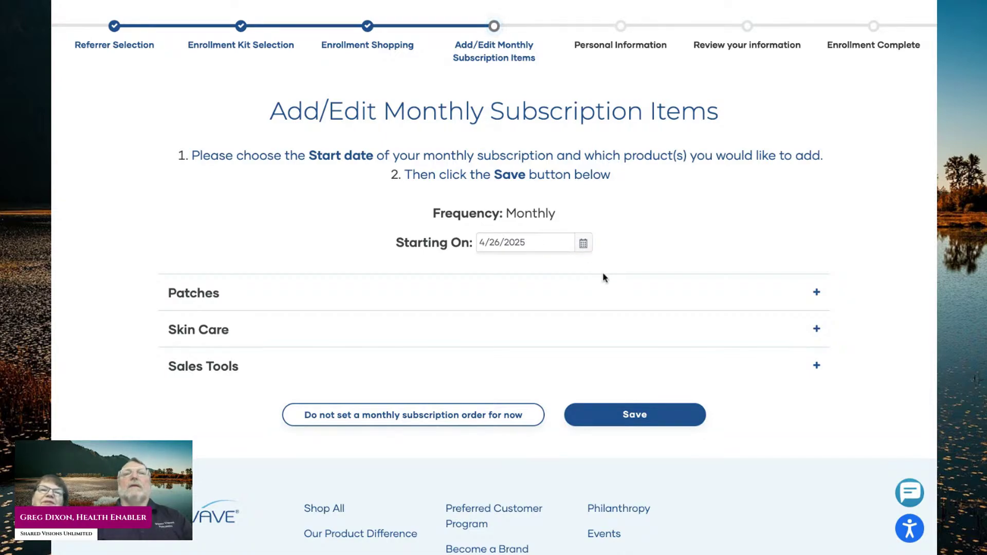
{"action": "scroll", "coordinate": [604, 277], "scroll_direction": "down", "scroll_amount": 1}
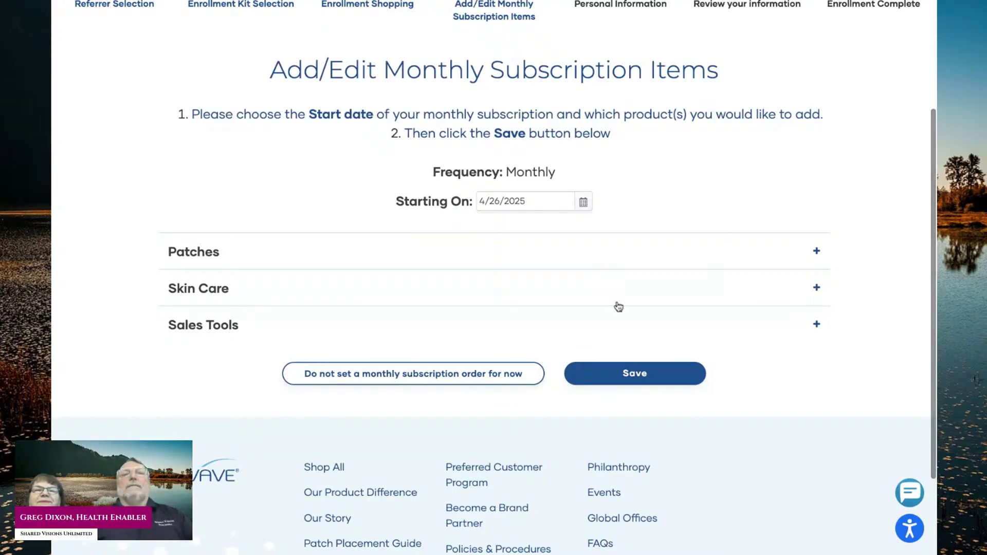
{"action": "left_click", "coordinate": [631, 375]}
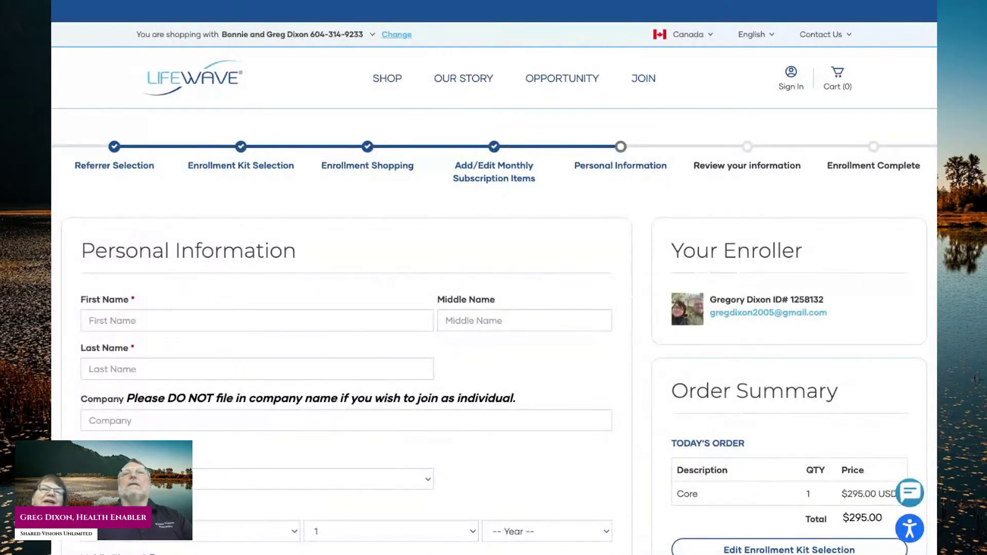
{"action": "scroll", "coordinate": [565, 377], "scroll_direction": "down", "scroll_amount": 2}
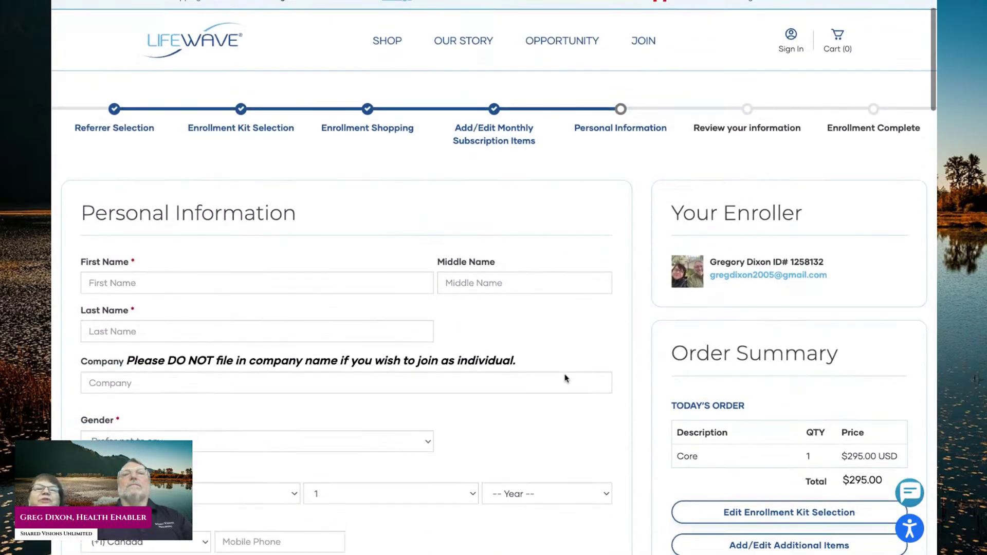
Step: Review the Personal Information fields, from name, company, gender and date of birth to phone numbers, preferred language and email
{"action": "scroll", "coordinate": [565, 378], "scroll_direction": "down", "scroll_amount": 2}
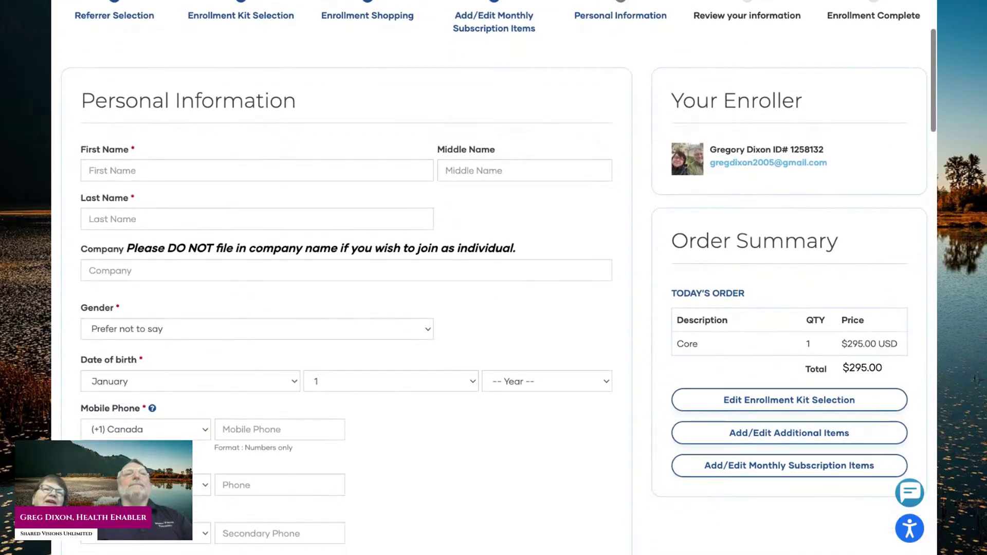
{"action": "scroll", "coordinate": [498, 278], "scroll_direction": "down", "scroll_amount": 1}
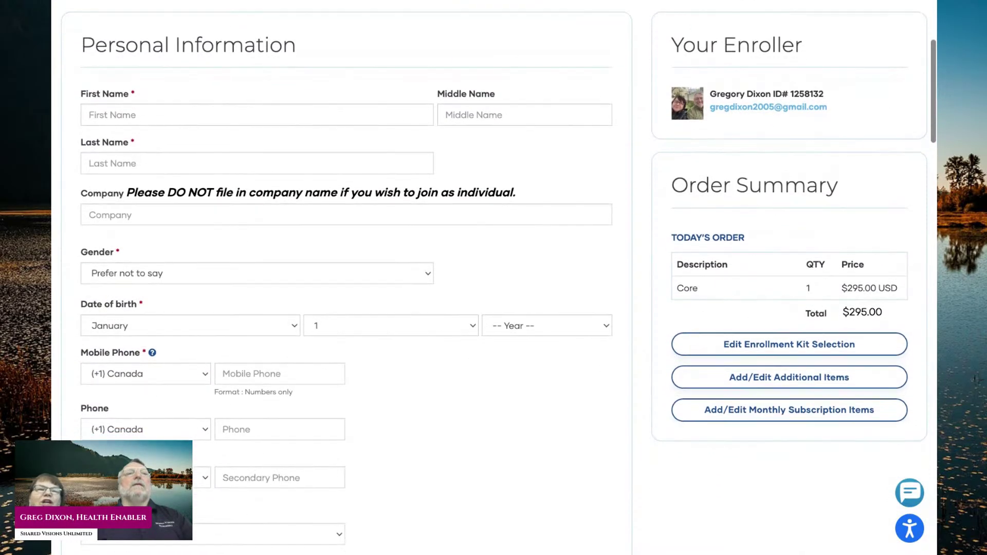
{"action": "scroll", "coordinate": [498, 278], "scroll_direction": "down", "scroll_amount": 1}
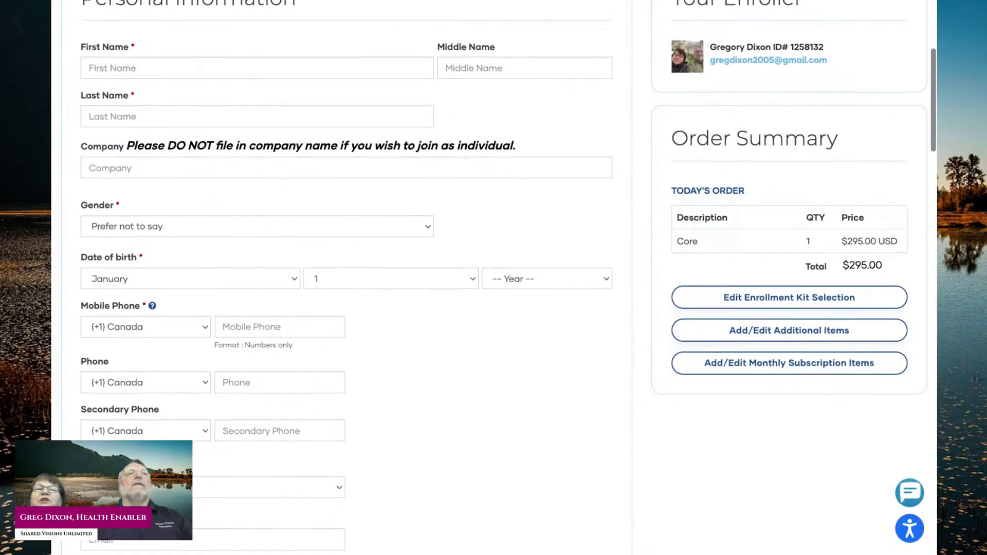
{"action": "scroll", "coordinate": [498, 278], "scroll_direction": "up", "scroll_amount": 1}
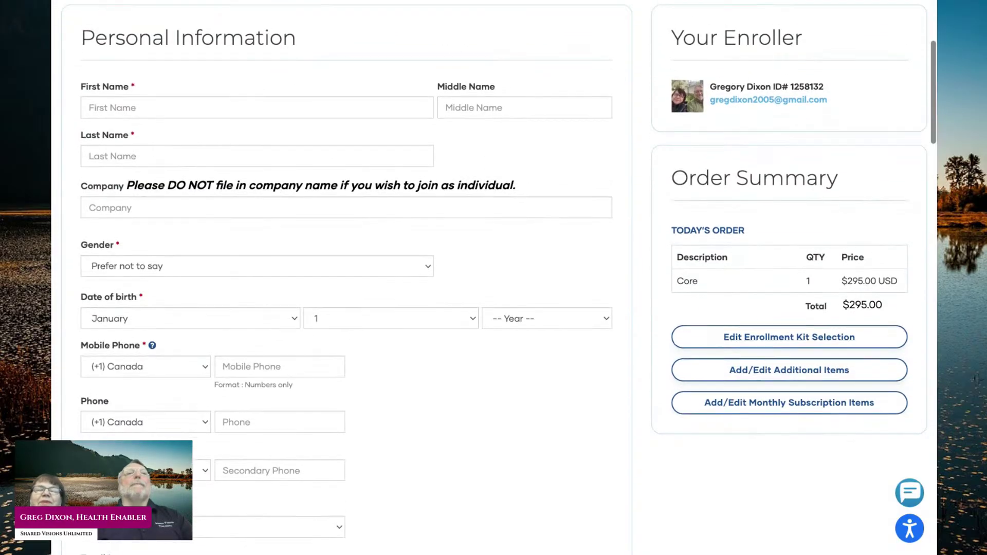
{"action": "scroll", "coordinate": [493, 278], "scroll_direction": "down", "scroll_amount": 1}
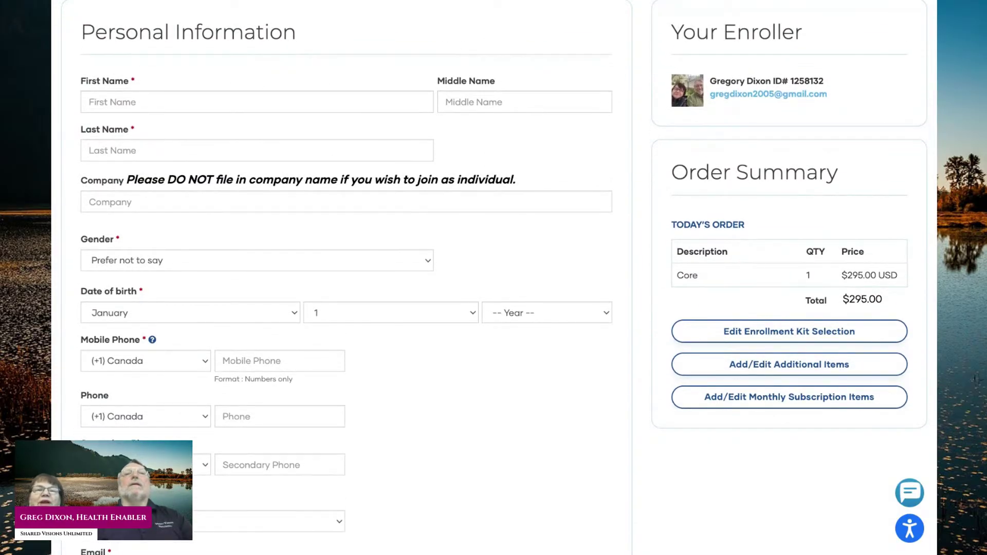
{"action": "scroll", "coordinate": [493, 278], "scroll_direction": "down", "scroll_amount": 3}
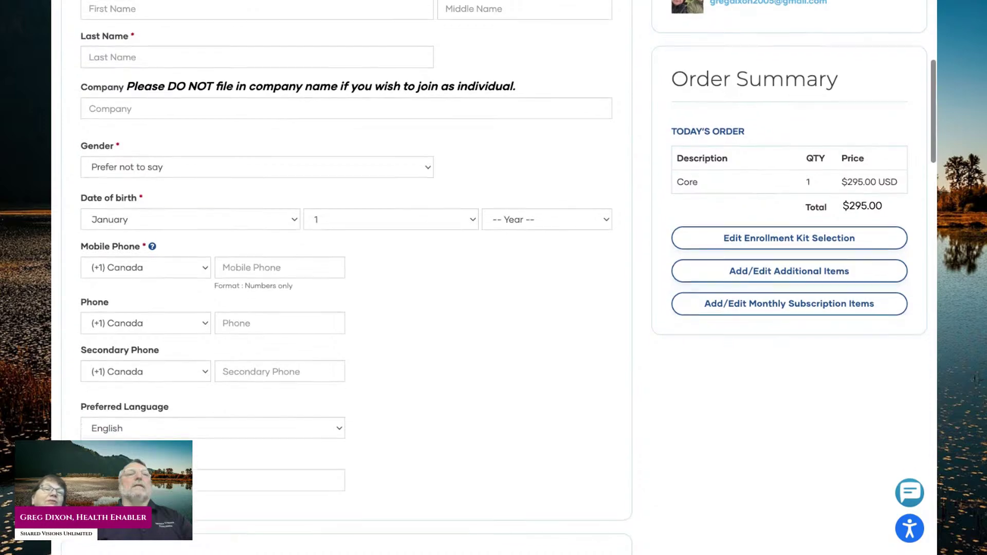
{"action": "scroll", "coordinate": [493, 278], "scroll_direction": "down", "scroll_amount": 3}
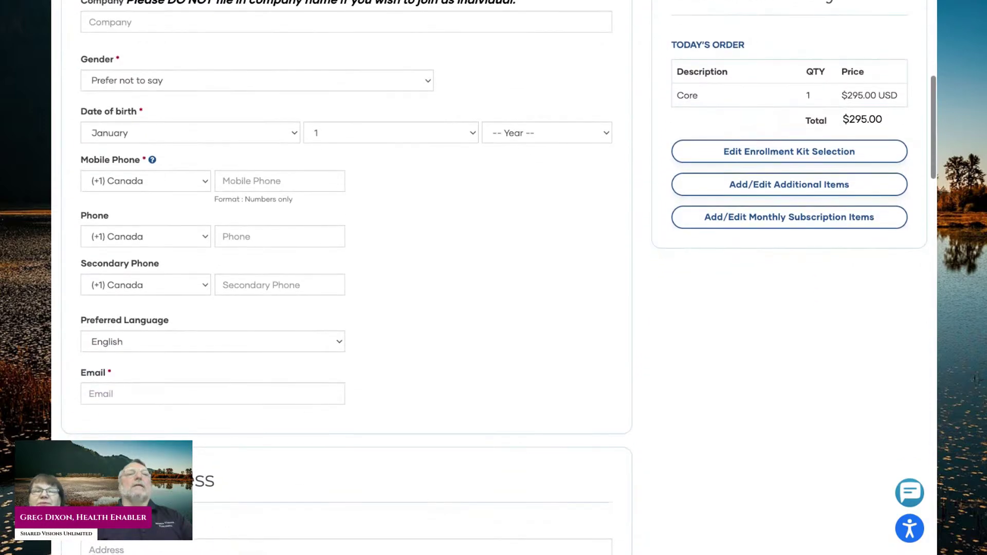
{"action": "scroll", "coordinate": [494, 277], "scroll_direction": "down", "scroll_amount": 1}
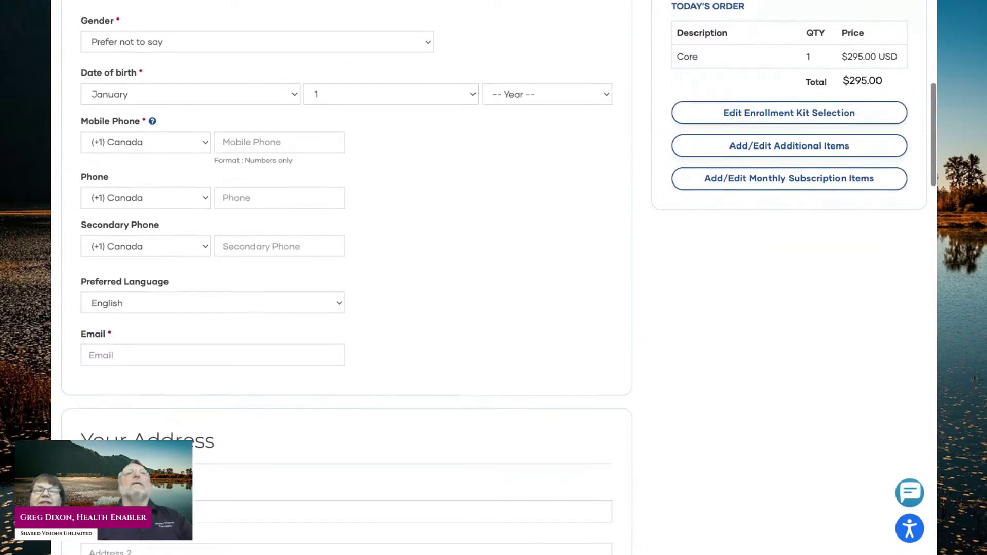
{"action": "scroll", "coordinate": [494, 278], "scroll_direction": "down", "scroll_amount": 1}
{"action": "scroll", "coordinate": [494, 278], "scroll_direction": "down", "scroll_amount": 1}
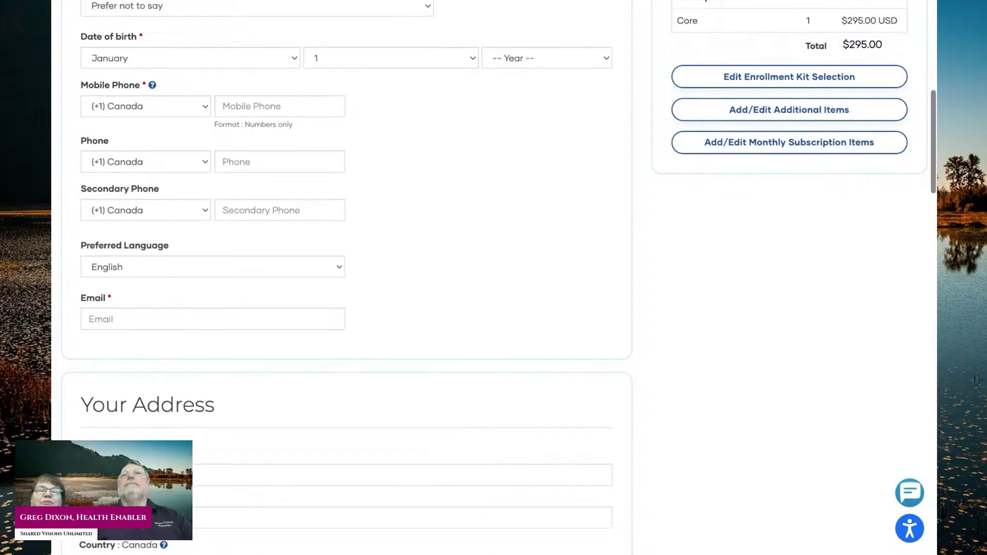
Step: Examine the Your Address fields and the username and password requirements under Your Personal Website & Login
{"action": "scroll", "coordinate": [493, 278], "scroll_direction": "down", "scroll_amount": 3}
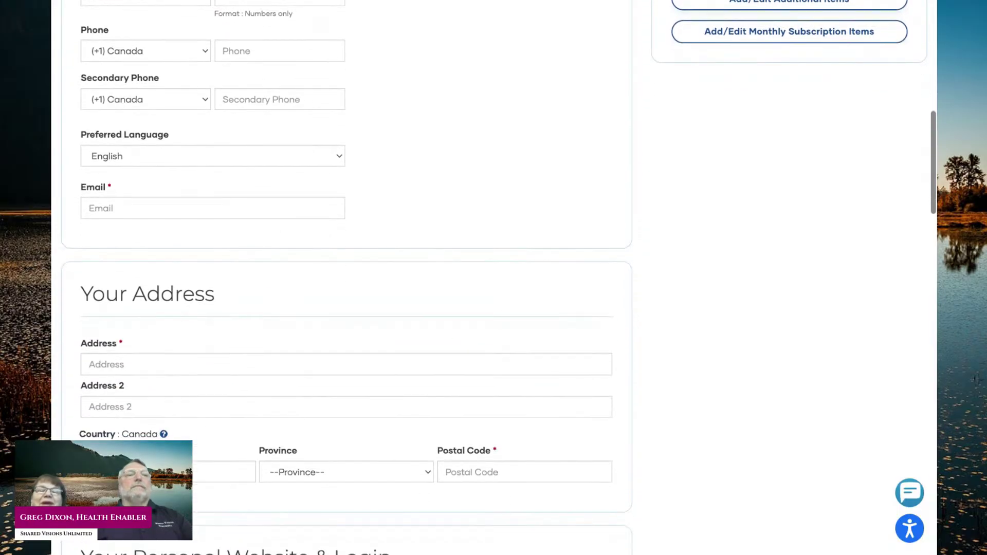
{"action": "scroll", "coordinate": [493, 278], "scroll_direction": "down", "scroll_amount": 3}
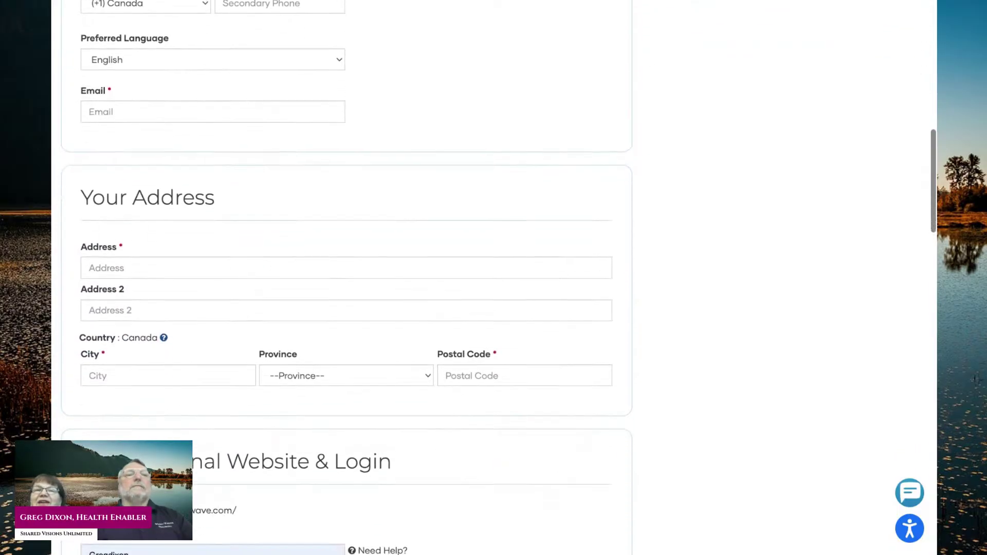
{"action": "scroll", "coordinate": [494, 277], "scroll_direction": "down", "scroll_amount": 3}
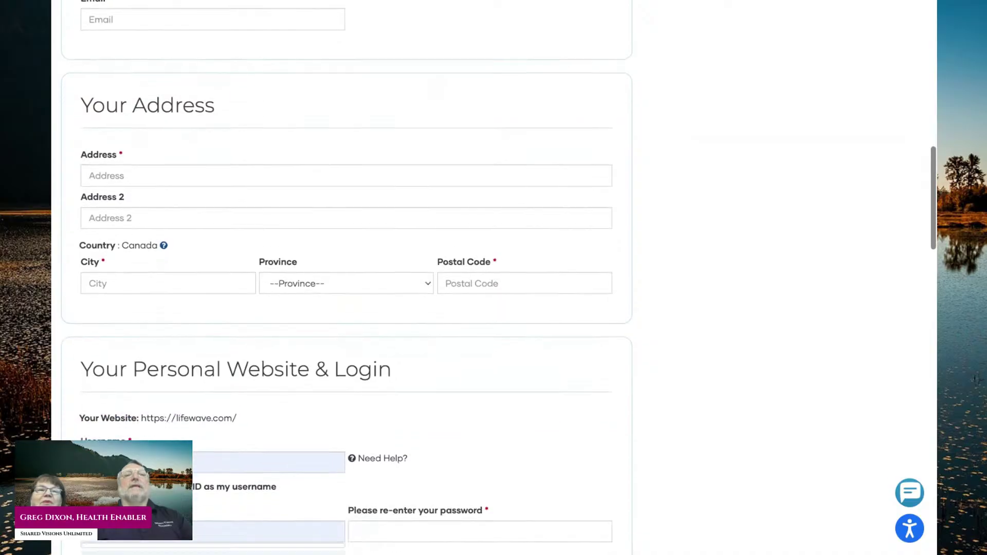
{"action": "scroll", "coordinate": [494, 278], "scroll_direction": "down", "scroll_amount": 2}
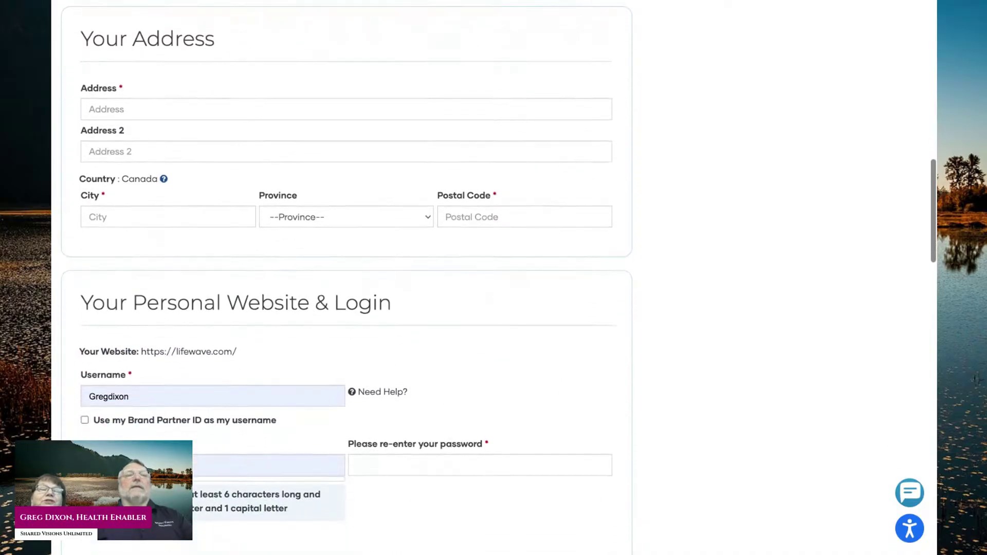
{"action": "scroll", "coordinate": [494, 278], "scroll_direction": "down", "scroll_amount": 2}
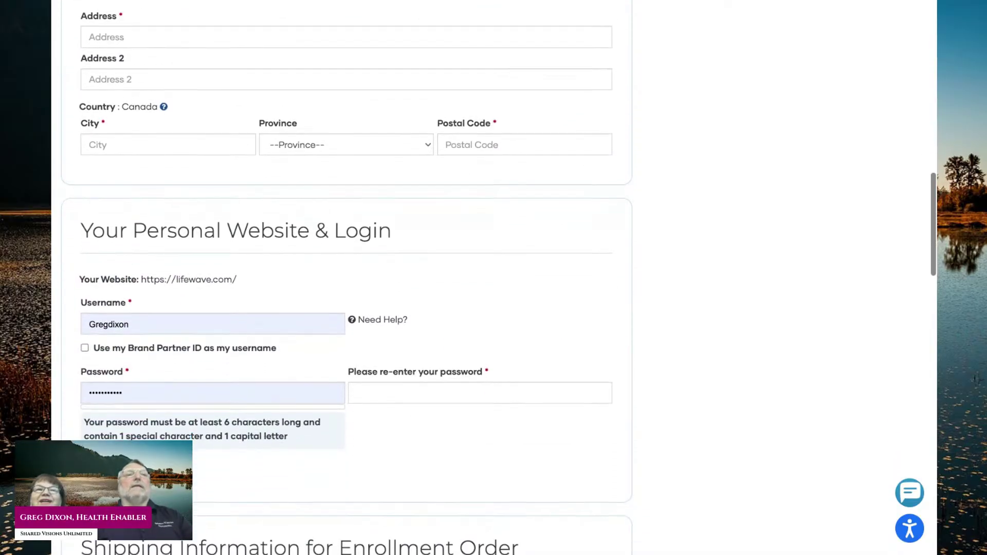
{"action": "scroll", "coordinate": [493, 278], "scroll_direction": "down", "scroll_amount": 2}
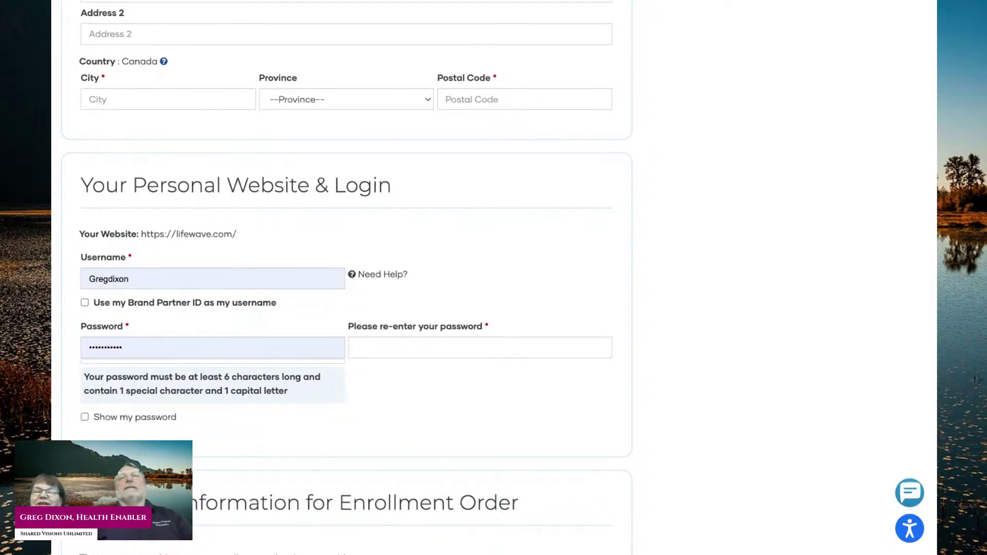
{"action": "scroll", "coordinate": [494, 278], "scroll_direction": "up", "scroll_amount": 2}
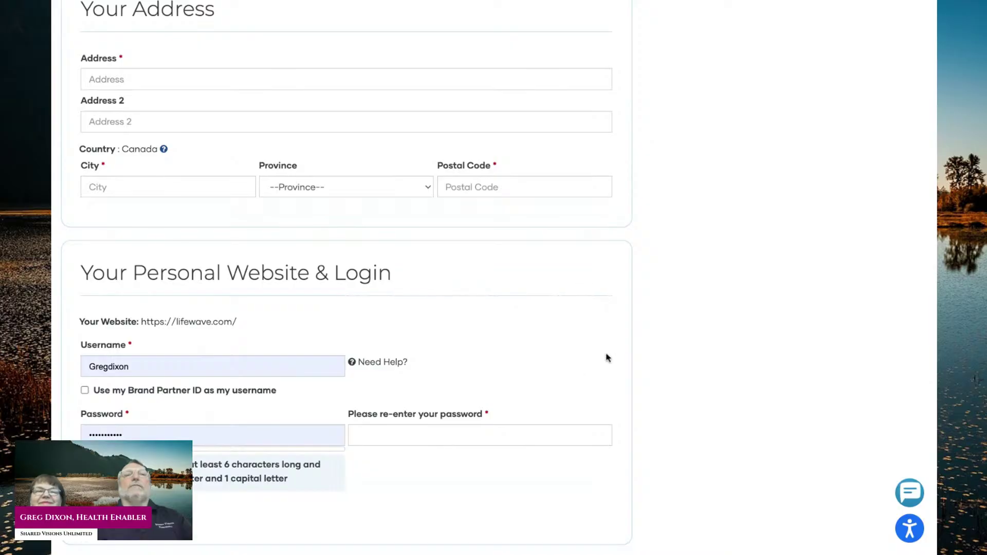
{"action": "scroll", "coordinate": [598, 330], "scroll_direction": "down", "scroll_amount": 1}
{"action": "scroll", "coordinate": [598, 331], "scroll_direction": "down", "scroll_amount": 1}
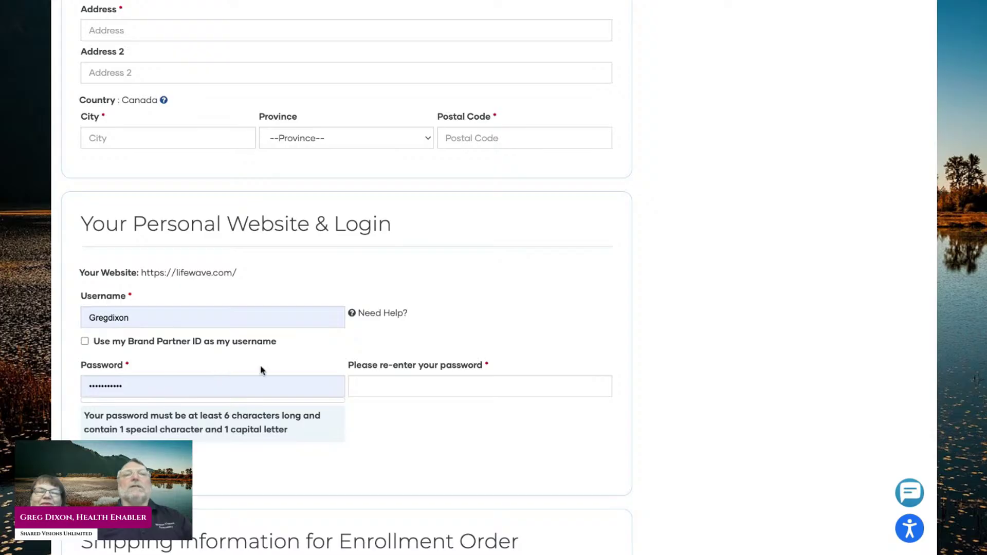
Step: Return to the beginning of the enrollment form and look over the name and company fields, enroller details and order summary
{"action": "scroll", "coordinate": [390, 343], "scroll_direction": "up", "scroll_amount": 7}
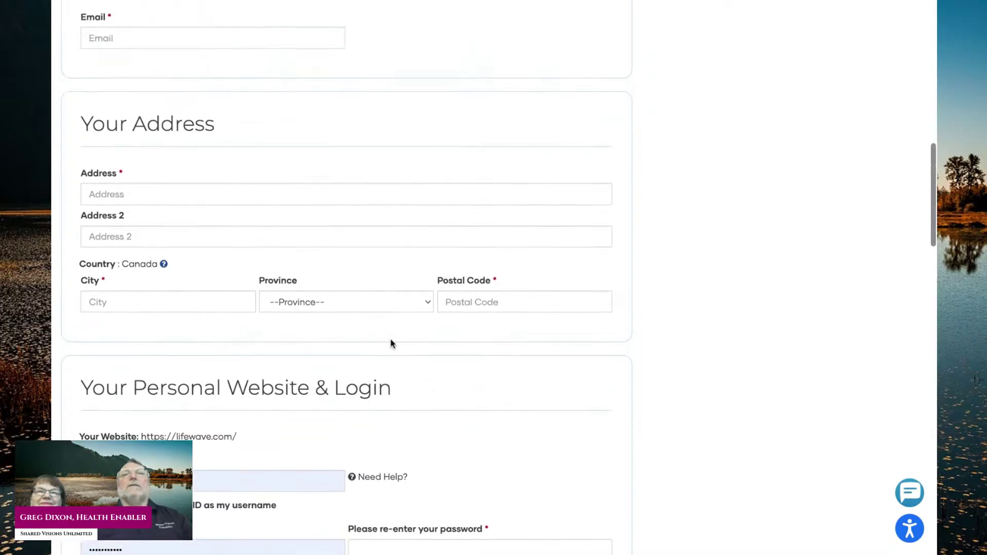
{"action": "scroll", "coordinate": [390, 343], "scroll_direction": "up", "scroll_amount": 5}
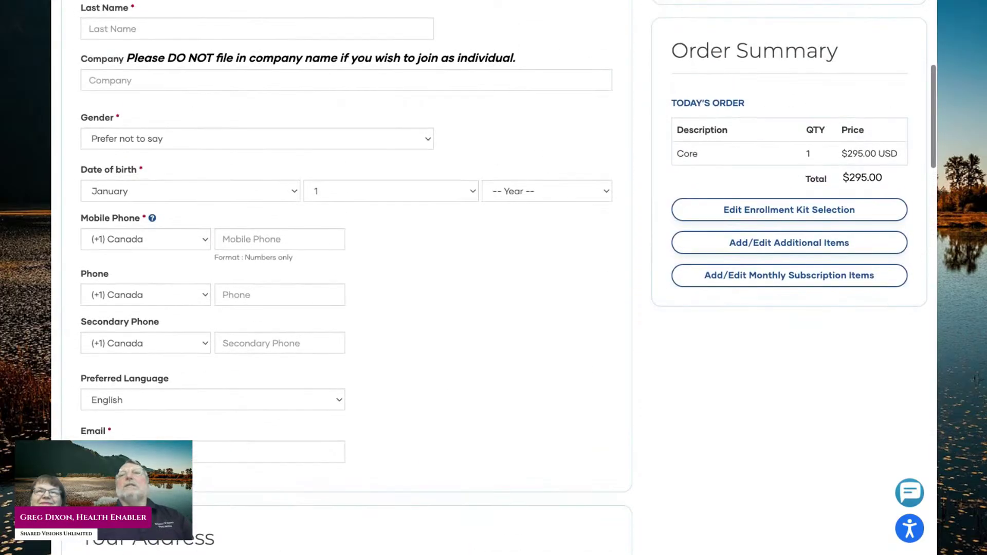
{"action": "scroll", "coordinate": [494, 277], "scroll_direction": "up", "scroll_amount": 2}
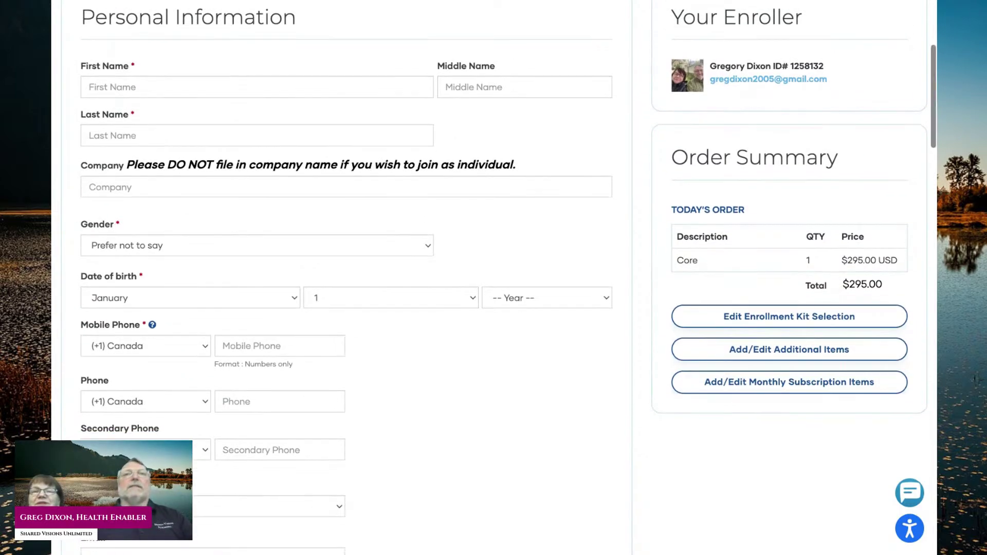
{"action": "scroll", "coordinate": [494, 277], "scroll_direction": "up", "scroll_amount": 1}
{"action": "scroll", "coordinate": [493, 277], "scroll_direction": "up", "scroll_amount": 3}
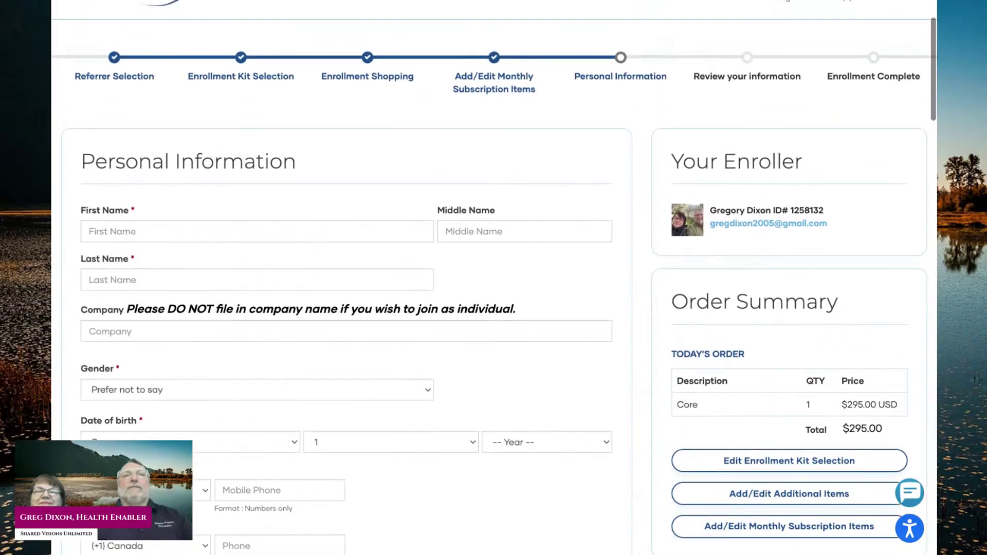
{"action": "scroll", "coordinate": [493, 277], "scroll_direction": "up", "scroll_amount": 1}
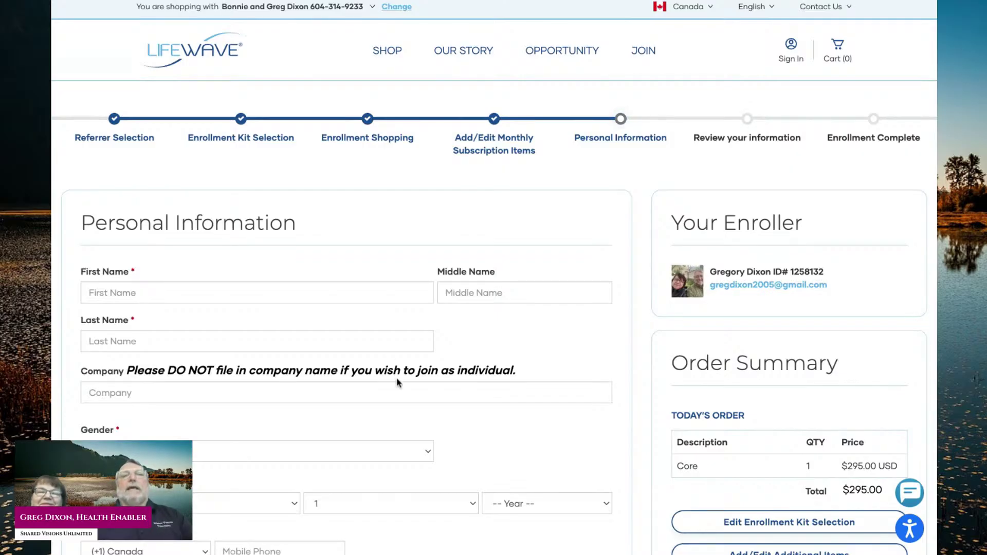
{"action": "scroll", "coordinate": [491, 384], "scroll_direction": "down", "scroll_amount": 1}
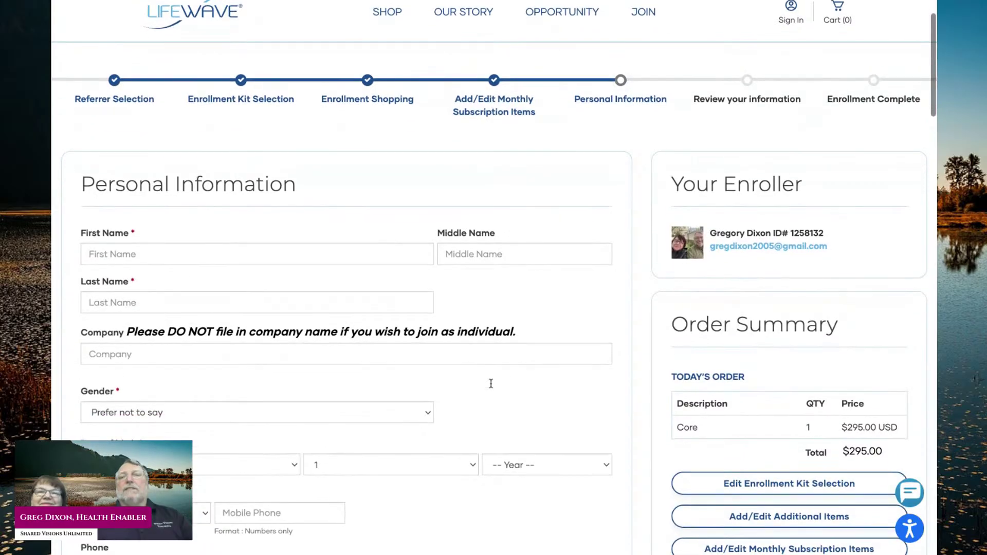
{"action": "scroll", "coordinate": [491, 384], "scroll_direction": "up", "scroll_amount": 1}
{"action": "scroll", "coordinate": [494, 278], "scroll_direction": "up", "scroll_amount": 1}
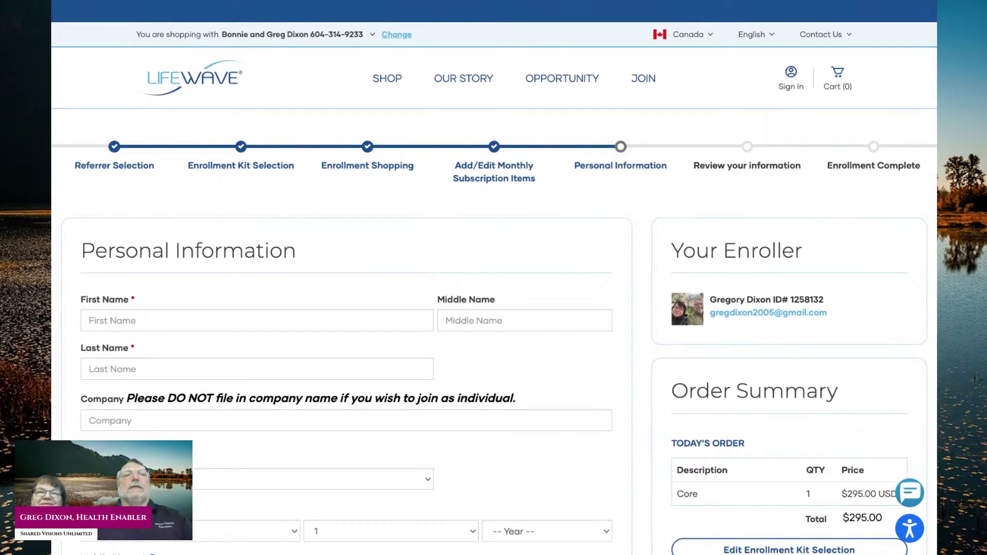